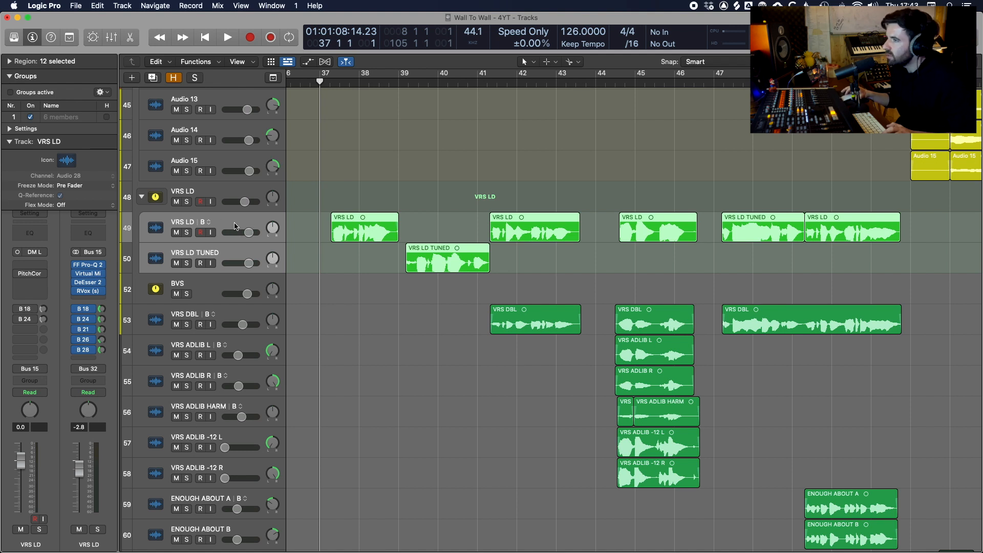
Review the settings of the FF Pro-Q 2, Virtual Mix Rack, DeEsser 2 and RVox plug-ins on the VRS LD stack.
click(227, 195)
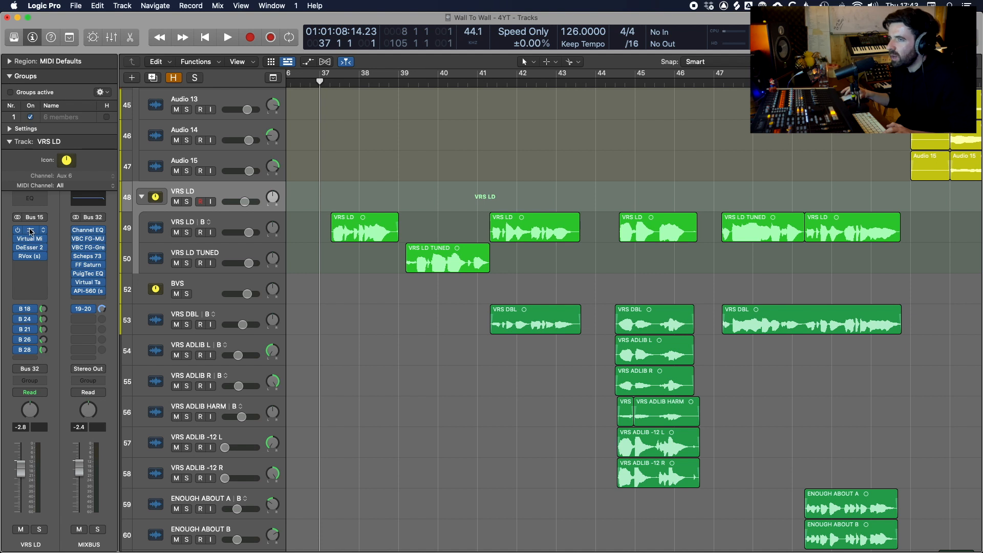
click(31, 231)
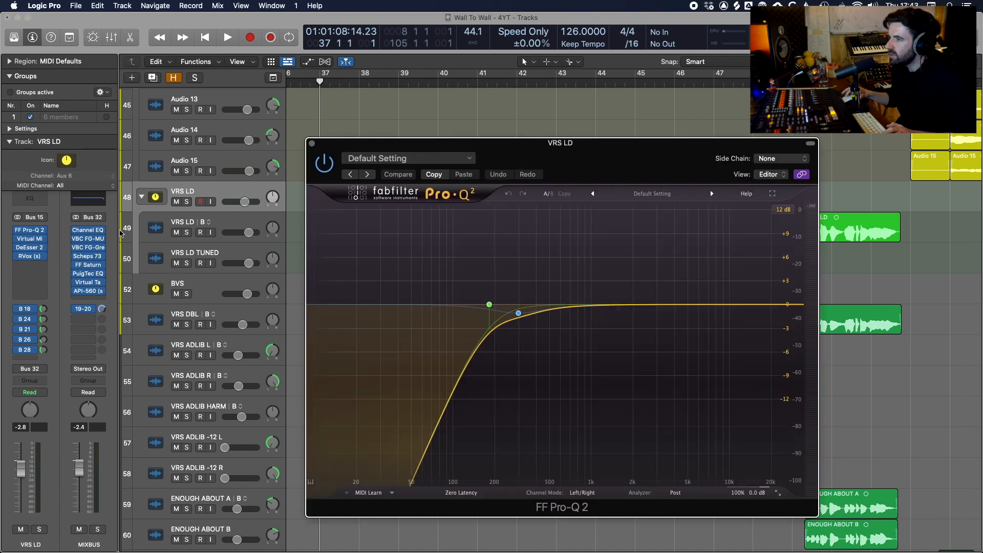
click(30, 238)
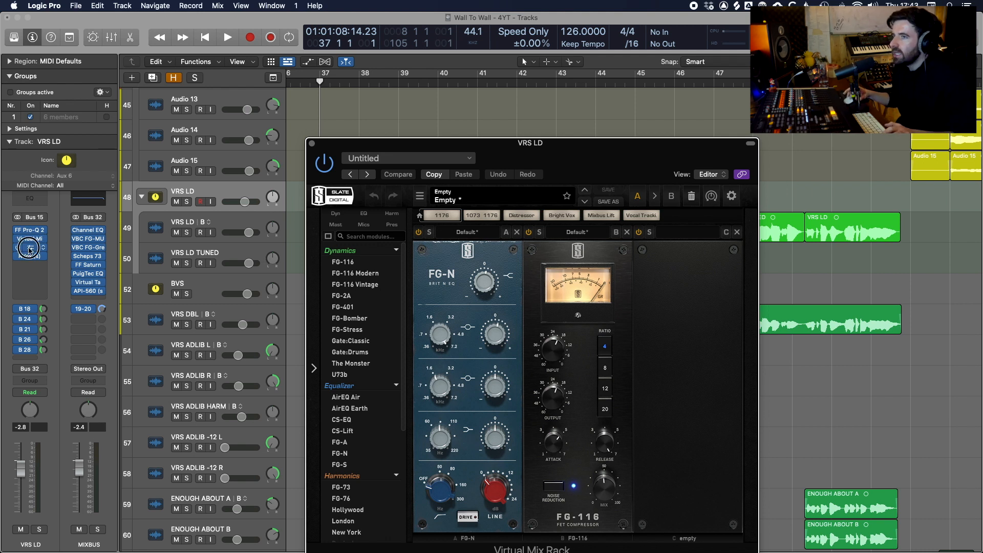
click(29, 248)
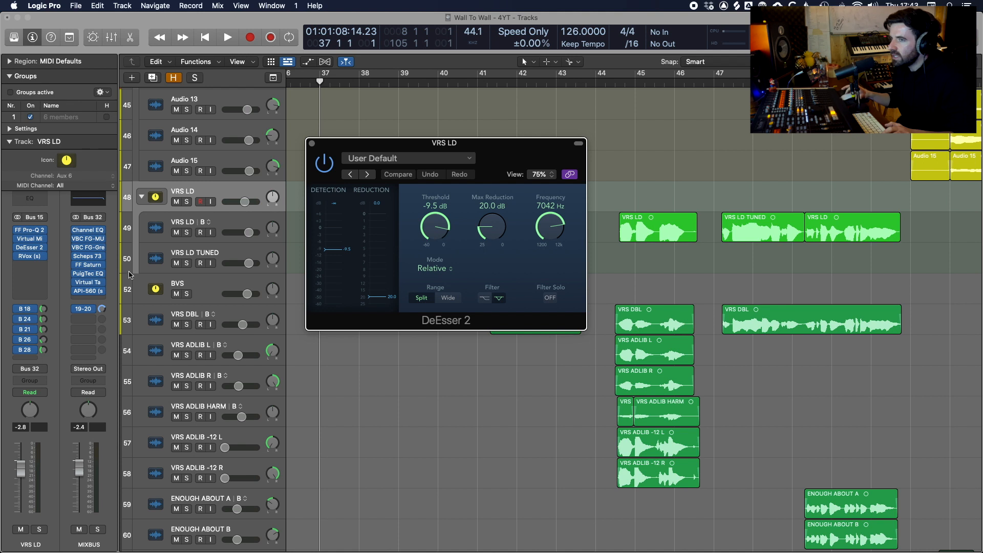
click(30, 258)
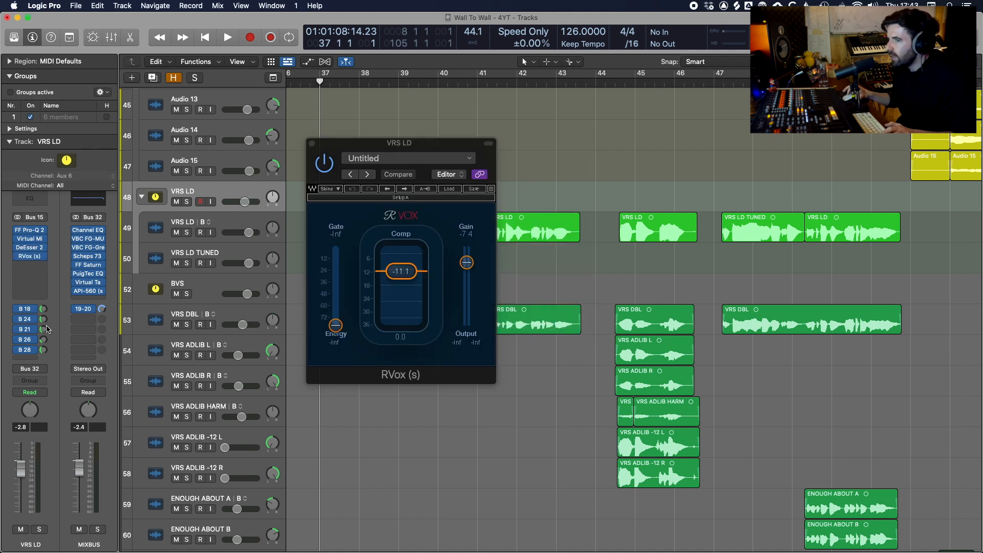
click(312, 145)
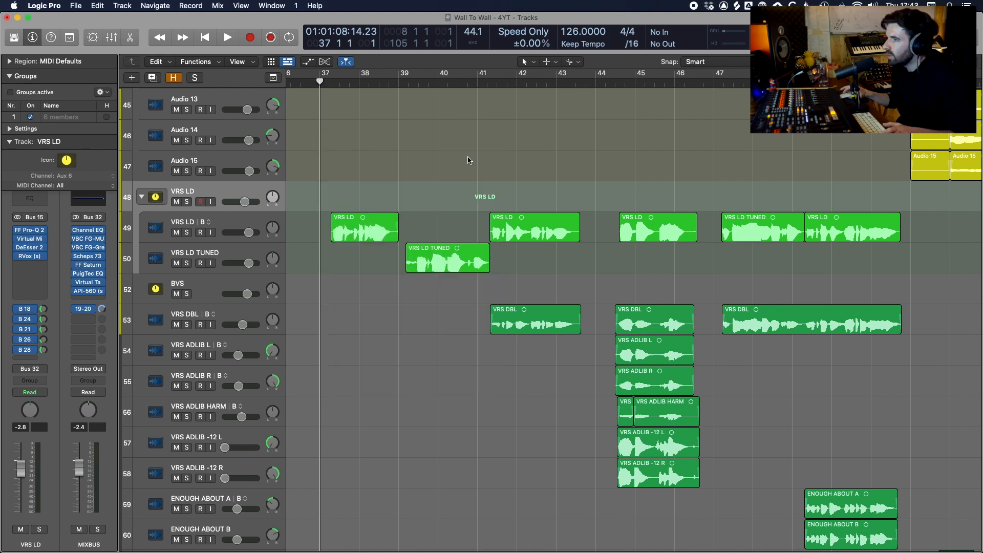
Play the full mix from bar 37 through the lead vocal section, then stop playback.
key(space)
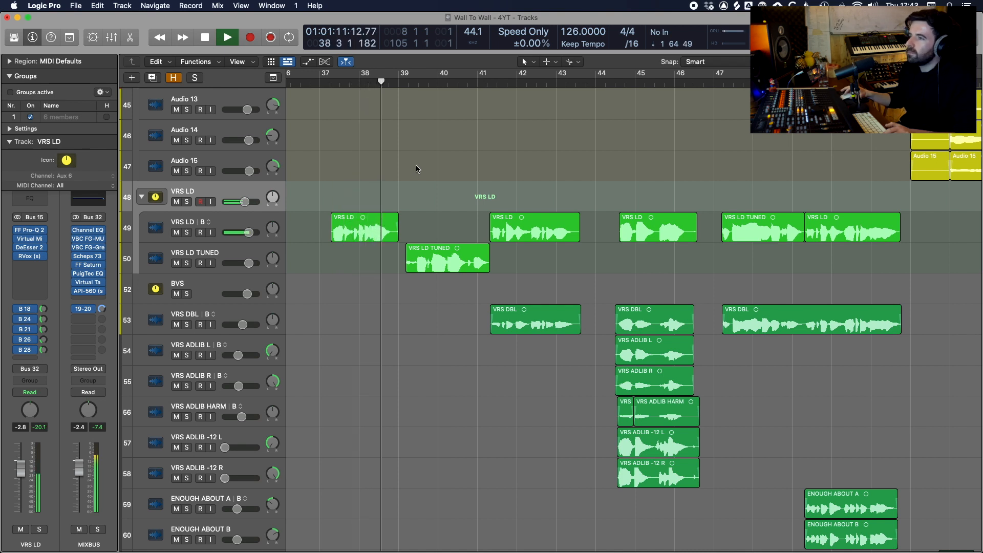
scroll(575, 193, right, 3)
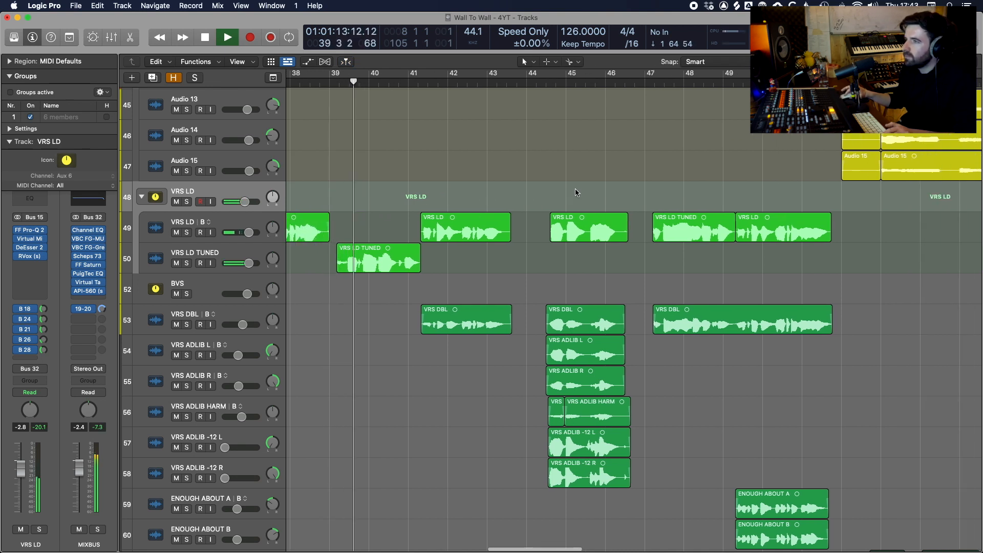
scroll(575, 192, right, 1)
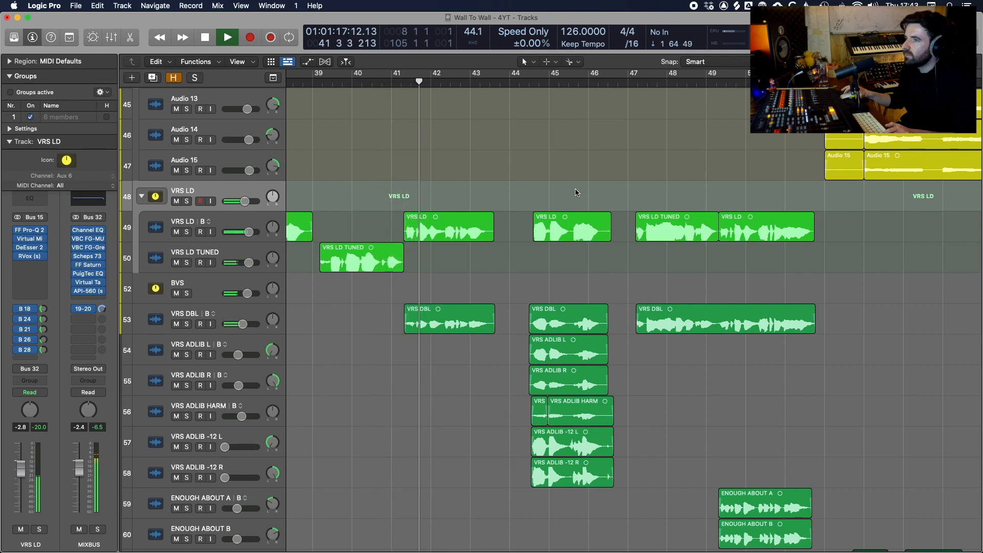
scroll(575, 193, left, 4)
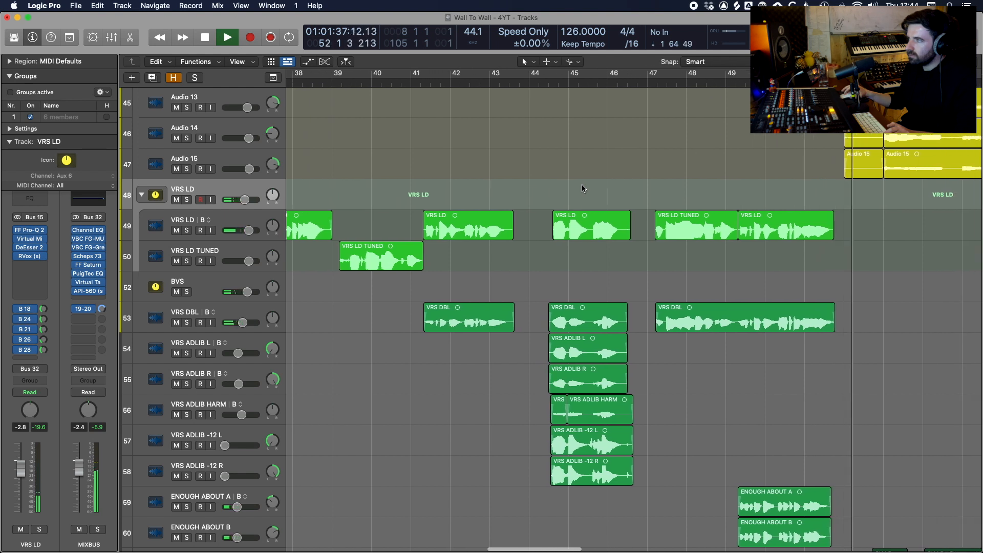
key(space)
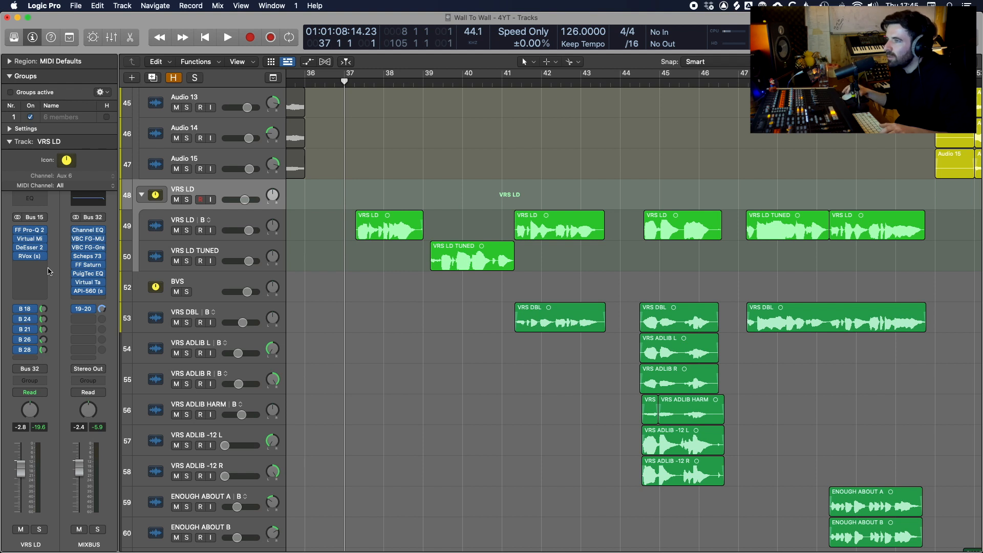
Insert a stereo Gem Dopamine after RVox on VRS LD and try its 180 mode before returning to 361.
click(44, 265)
mouse_move(56, 292)
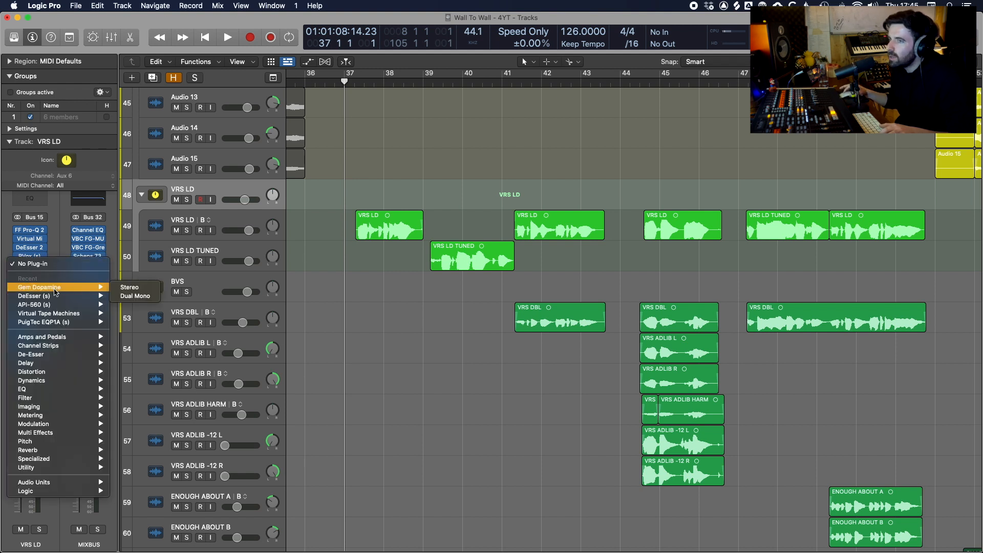
click(123, 287)
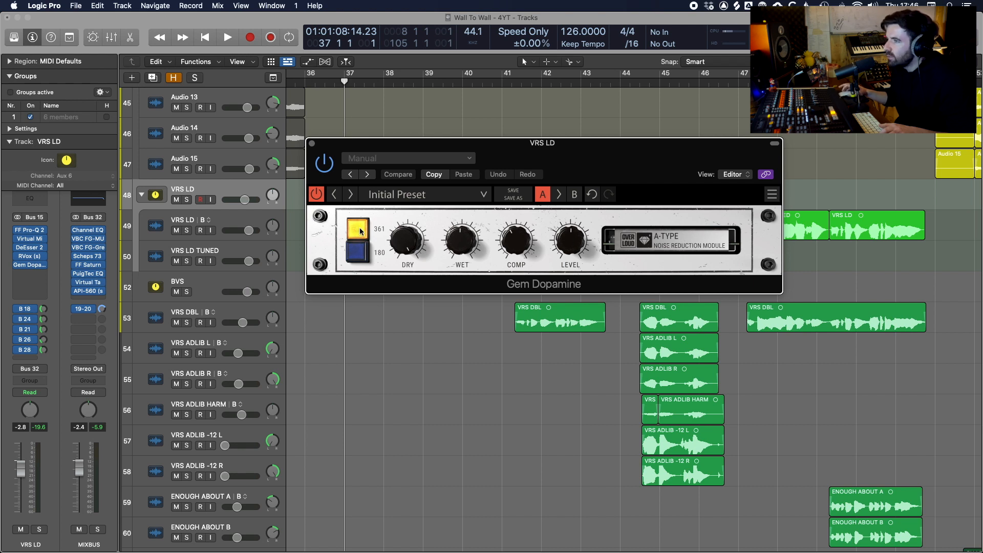
click(358, 251)
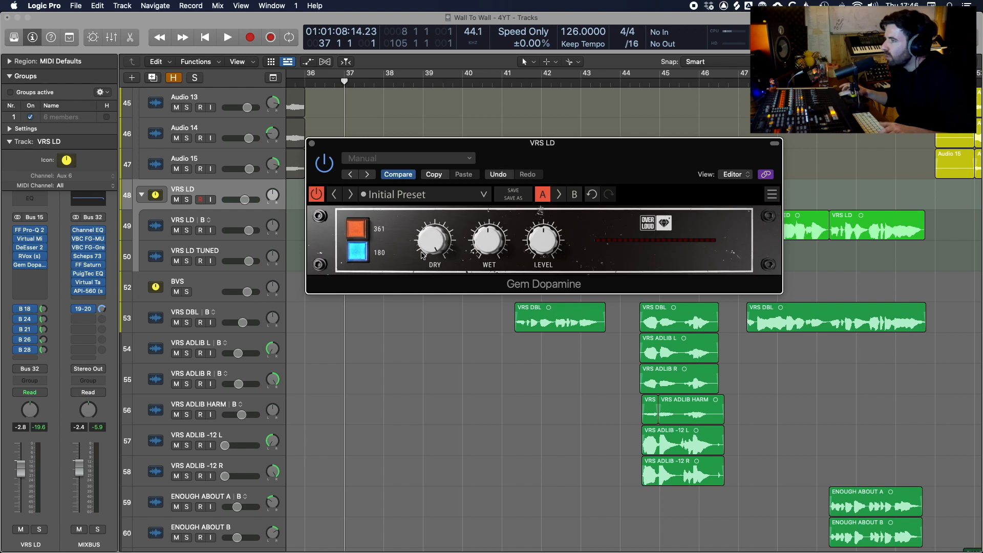
click(358, 232)
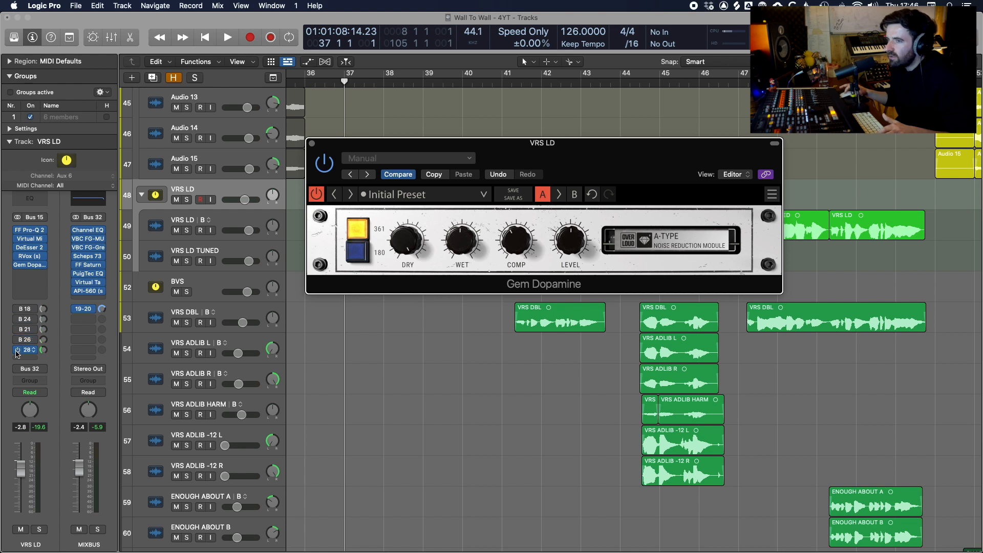
Bypass all five sends on VRS LD, solo it and play the lead vocal from just before bar 37.
click(16, 351)
key(s)
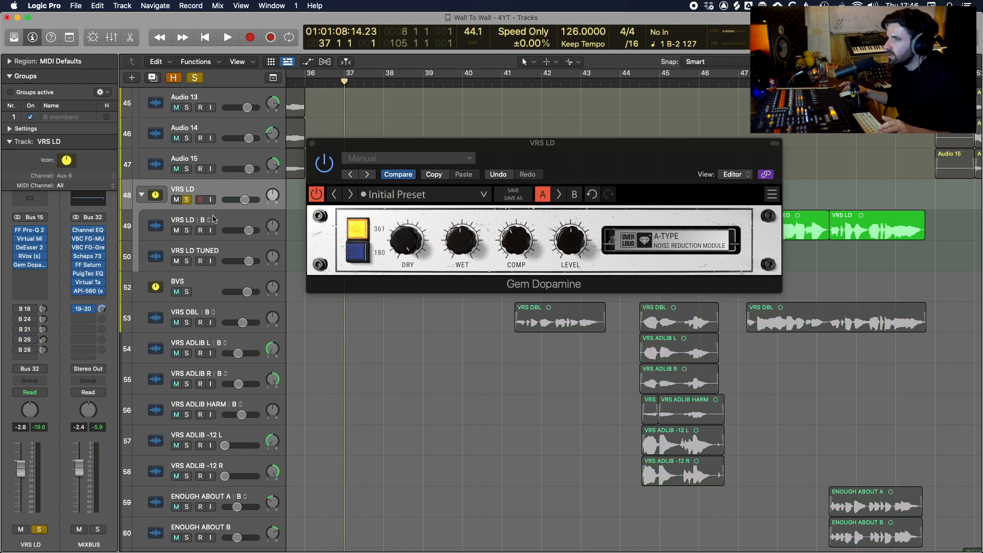
key(space)
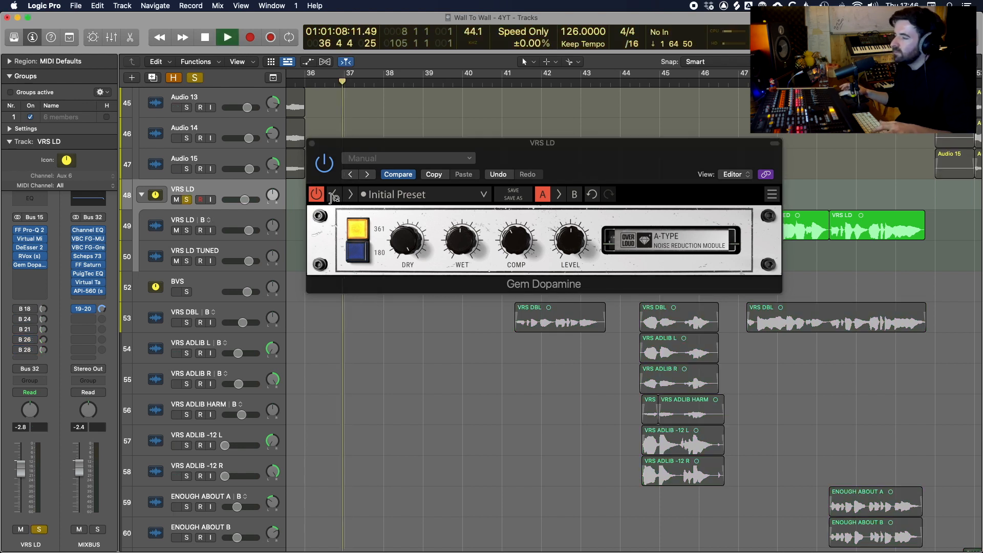
click(446, 246)
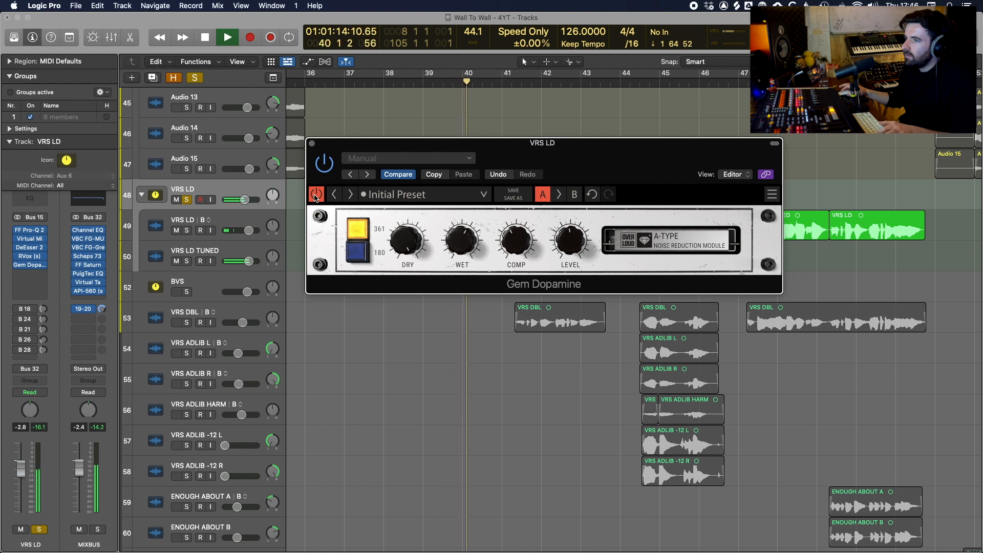
Compare the soloed lead vocal with Gem Dopamine off and on, leave it on and stop playback.
click(316, 195)
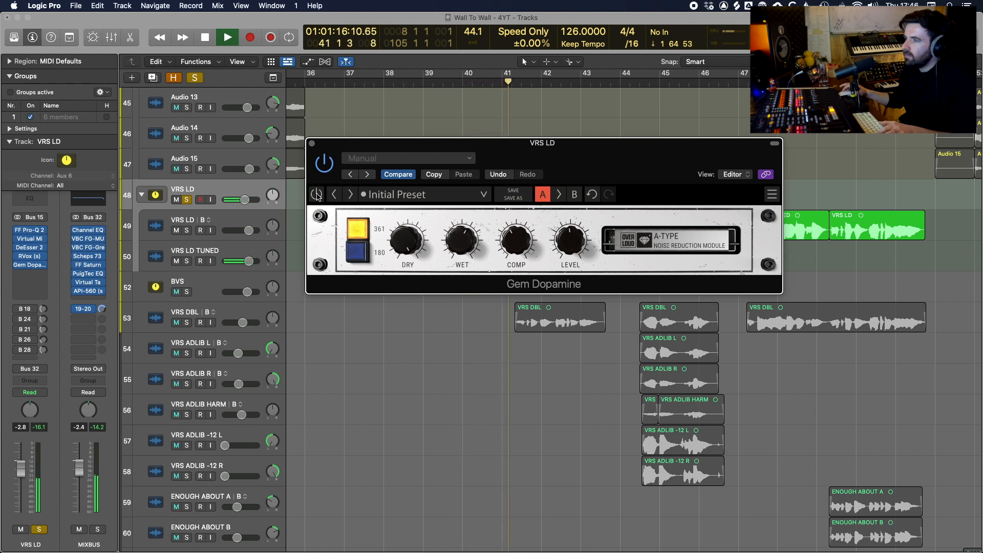
click(316, 195)
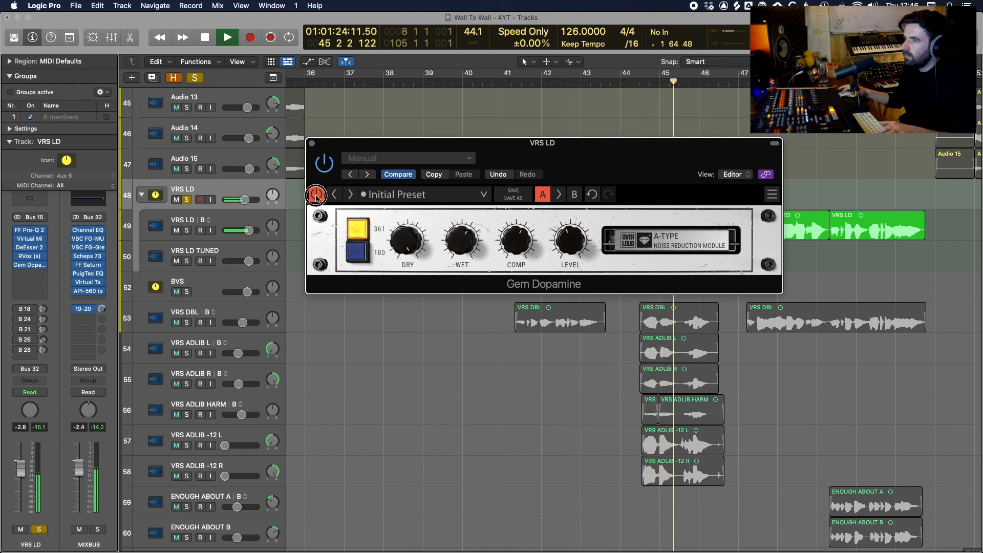
click(316, 196)
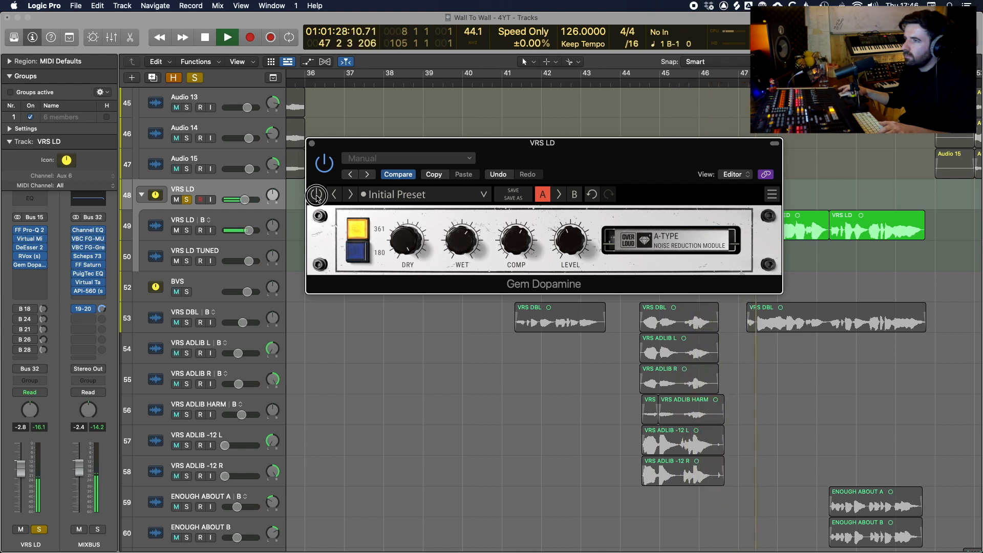
click(317, 196)
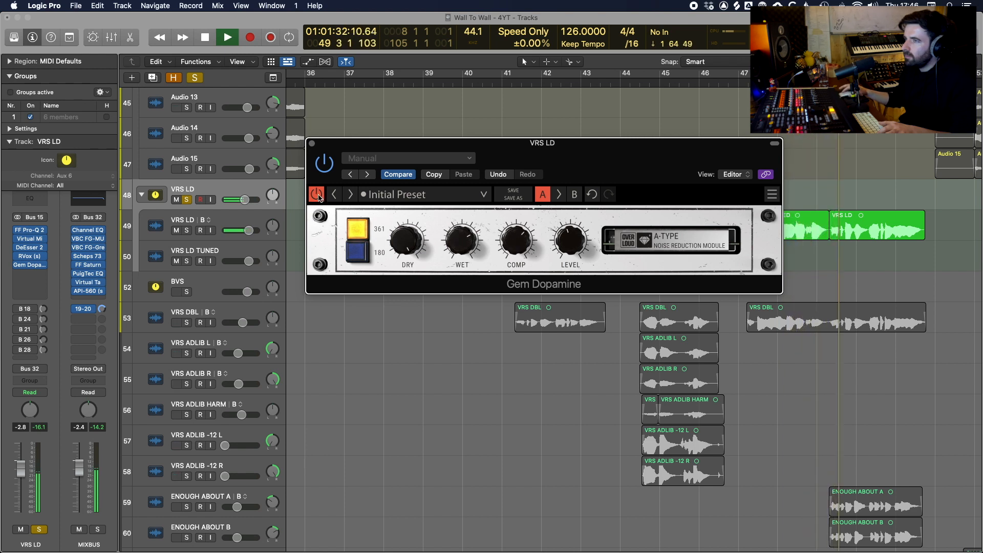
click(317, 195)
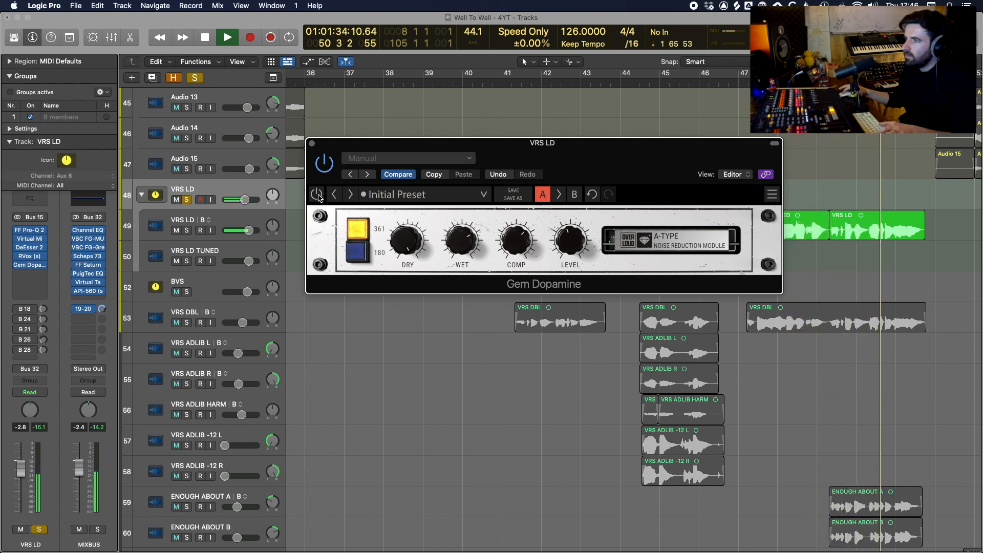
click(317, 195)
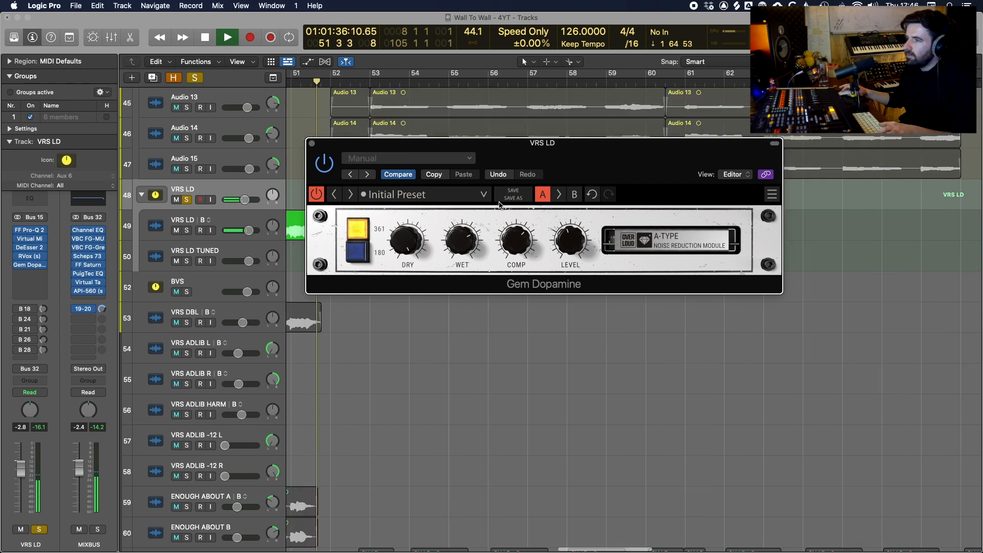
key(space)
Move the Gem Dopamine window below the VRS LD regions and set the playhead just before bar 37.
drag(615, 168, 605, 171)
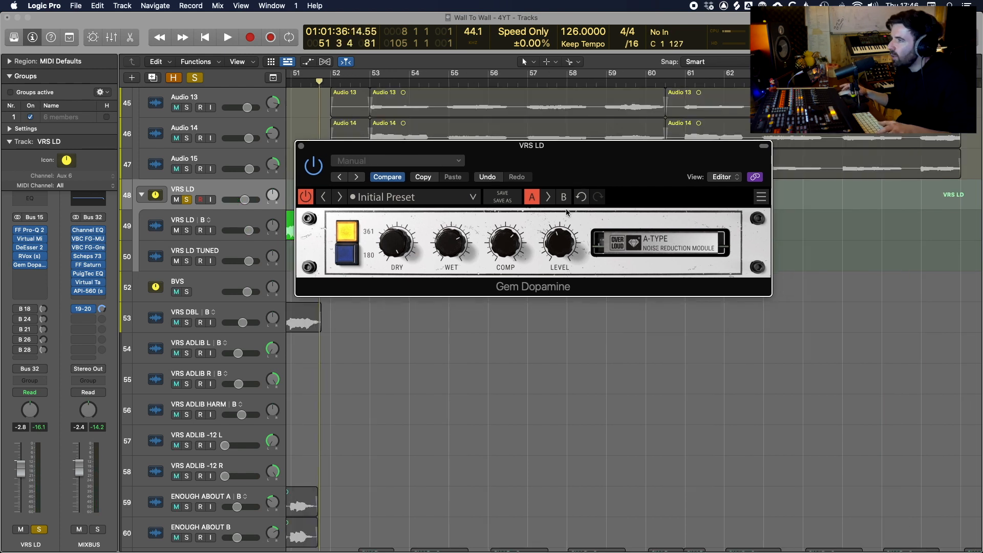
scroll(599, 307, left, 10)
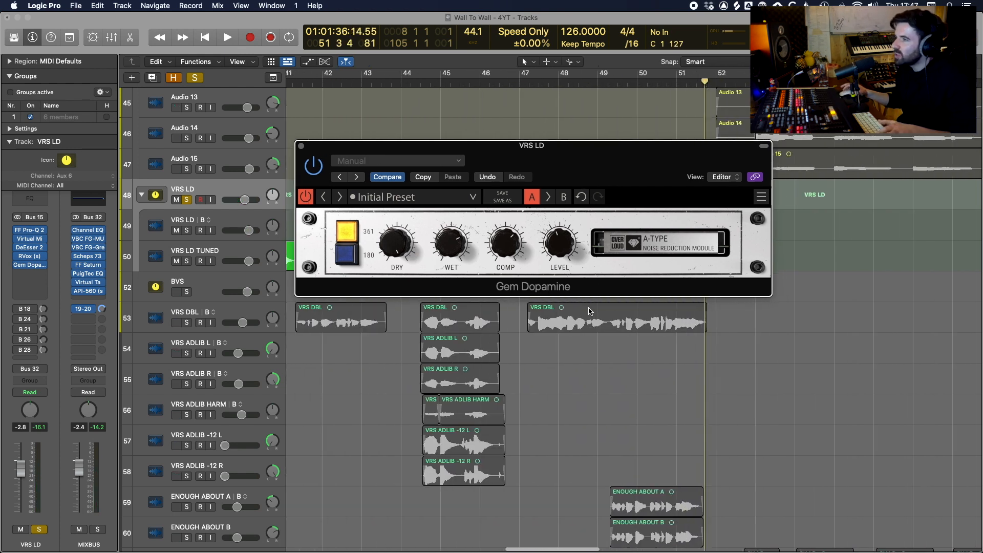
drag(563, 161, 560, 326)
scroll(521, 268, left, 5)
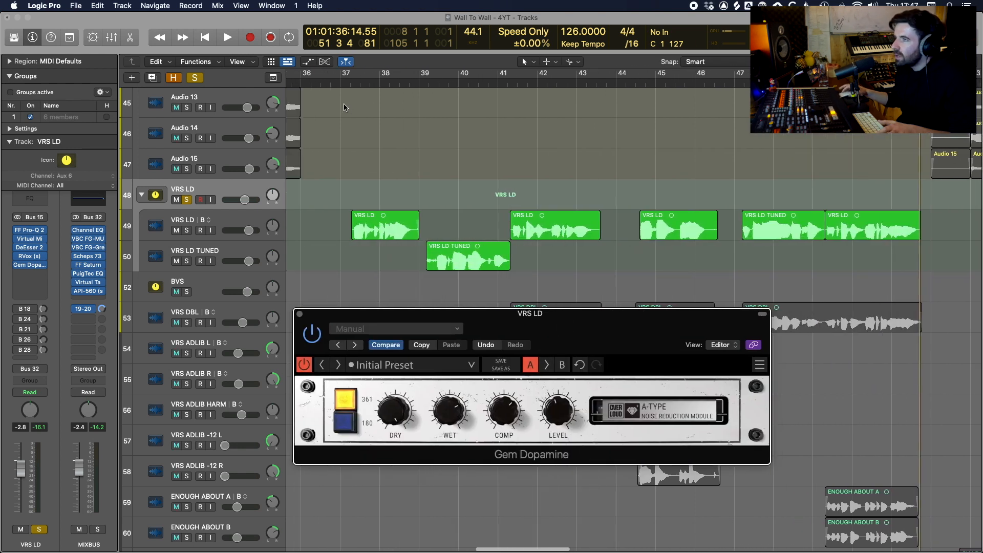
click(334, 85)
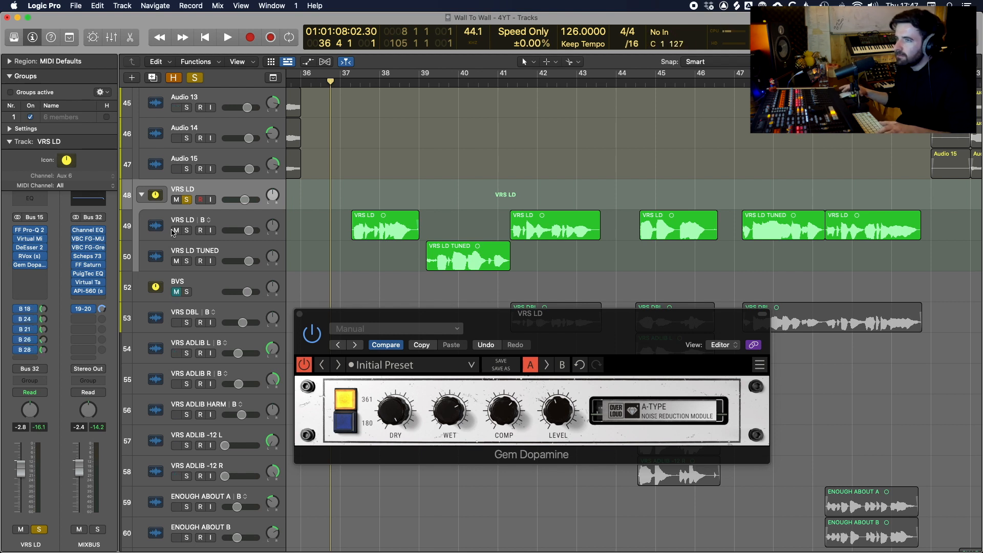
Unsolo VRS LD and compare Gem Dopamine off and on in the full mix during playback, leaving it on.
click(187, 199)
key(space)
drag(603, 333, 602, 273)
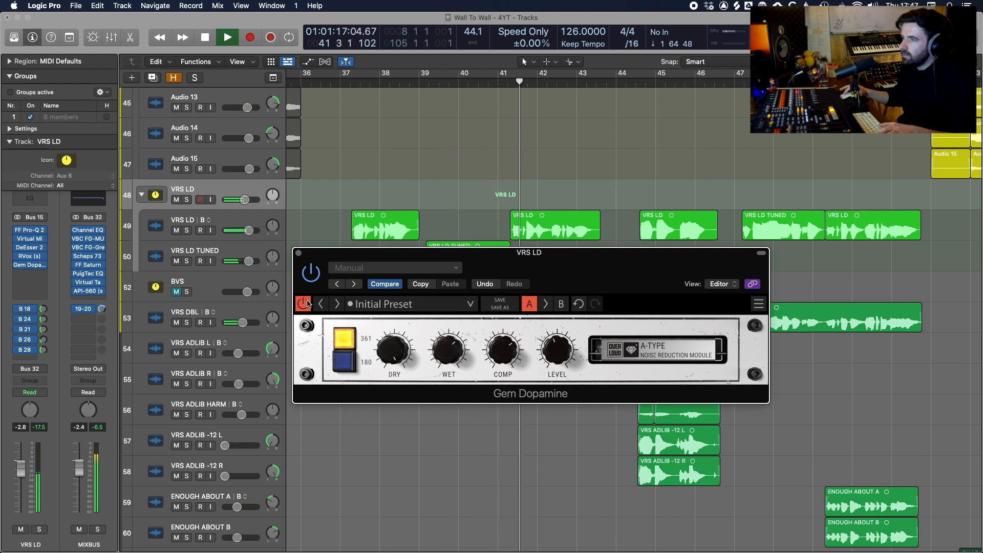
click(304, 303)
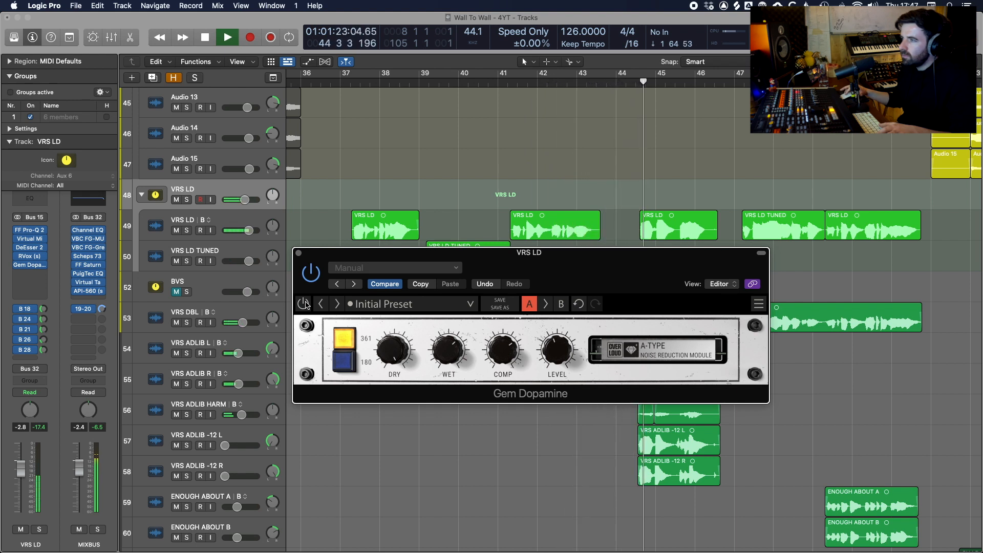
click(304, 303)
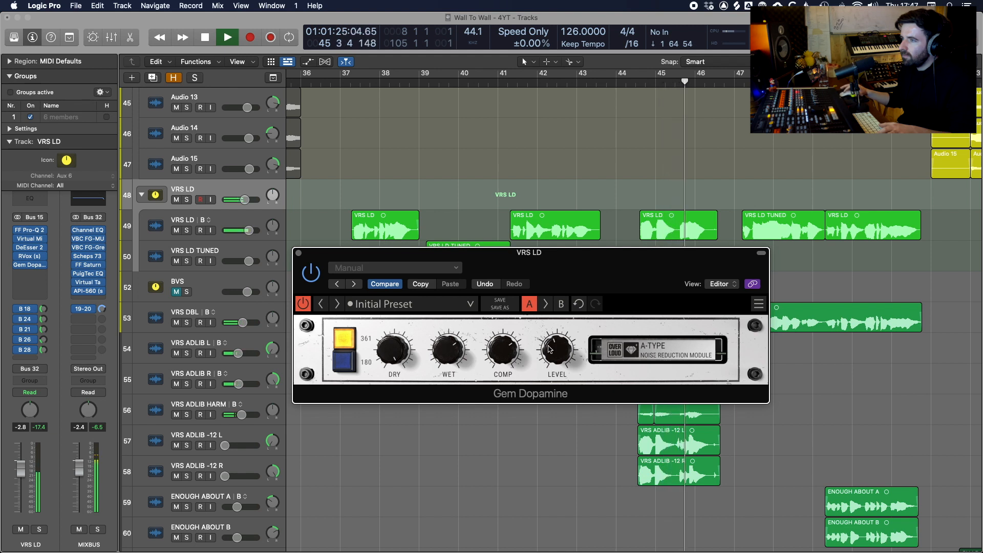
click(304, 303)
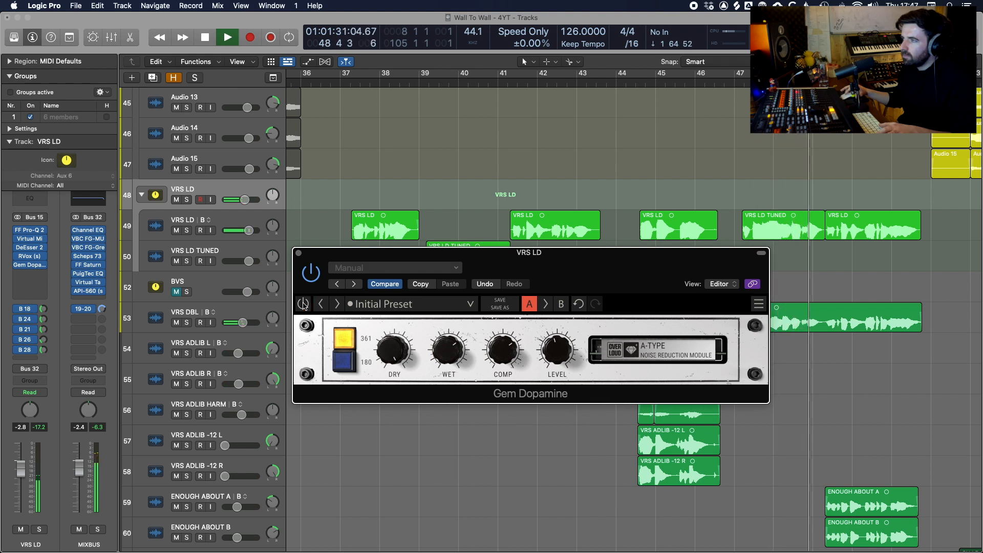
click(304, 304)
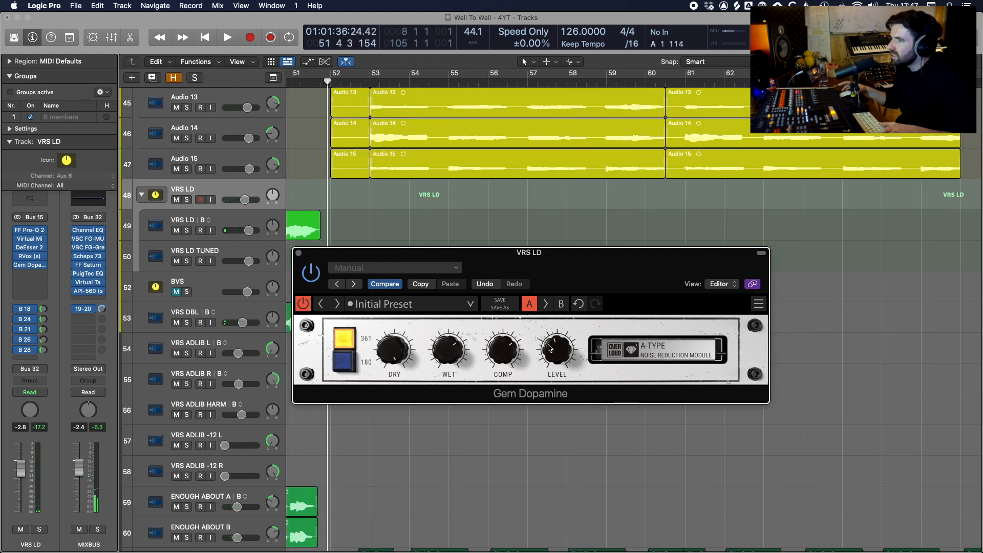
Play the full mix through the VRS LD regions, open Gem Dopamine on that stack and stop near bar 48.
scroll(446, 233, left, 10)
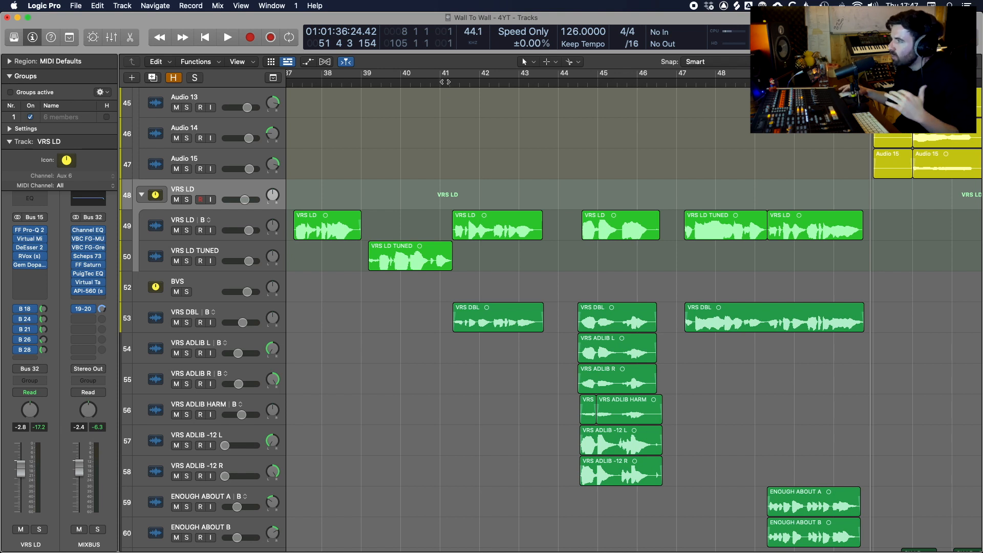
key(space)
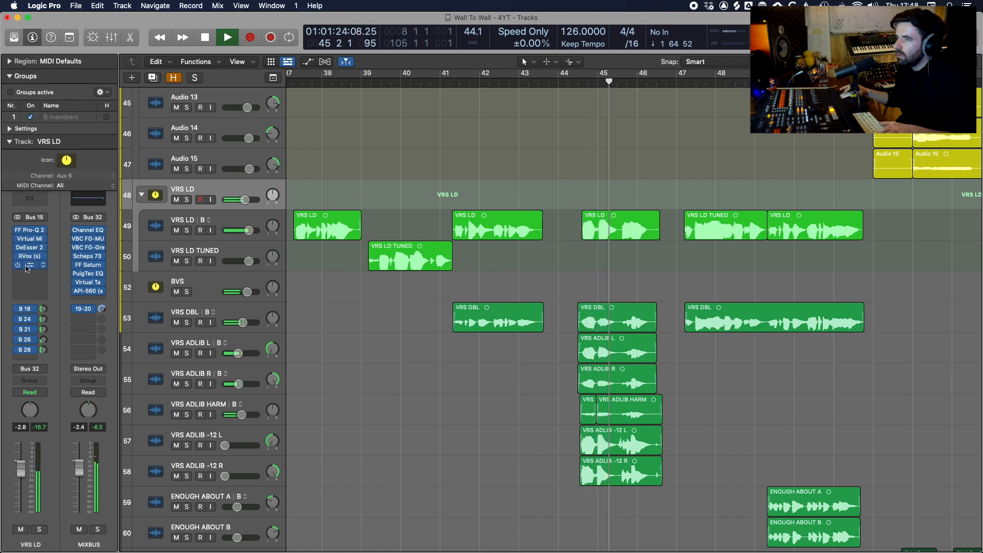
click(29, 265)
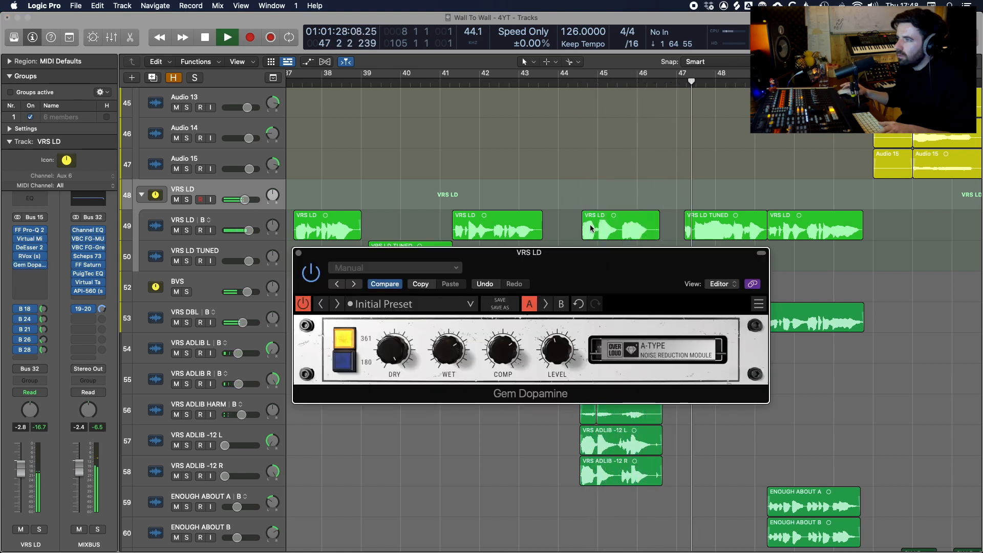
key(space)
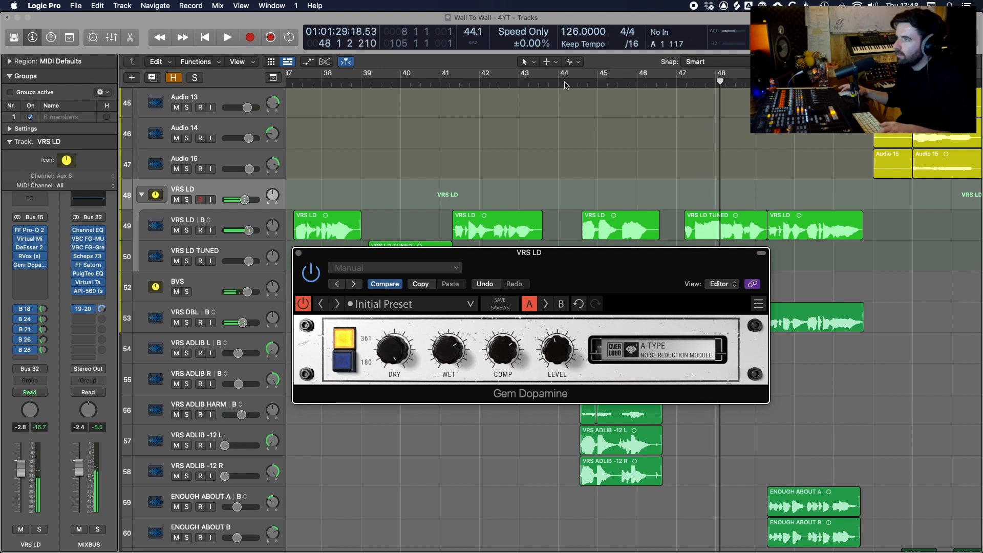
Play the full mix from bar 44 with Gem Dopamine off and again with it on, leaving it on.
click(564, 84)
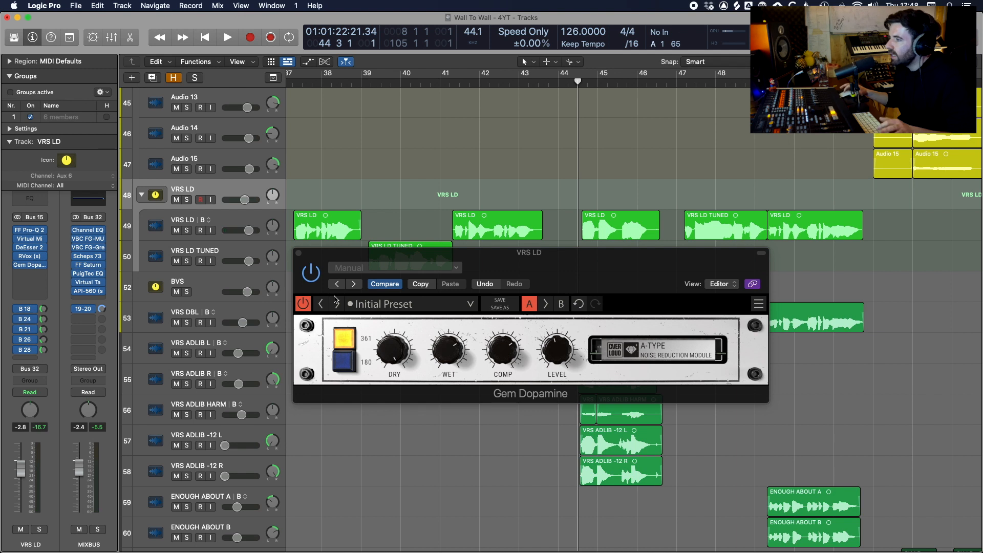
click(304, 303)
key(space)
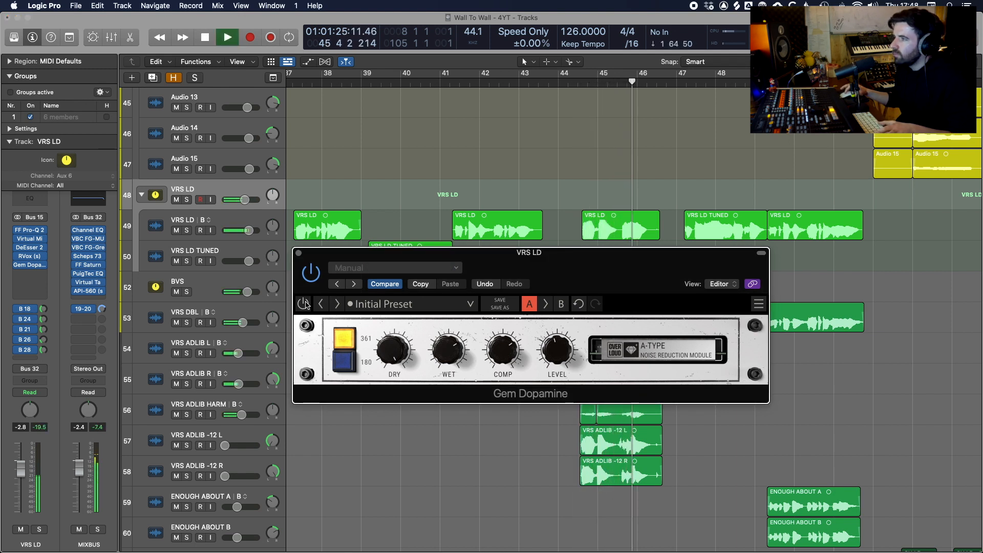
key(space)
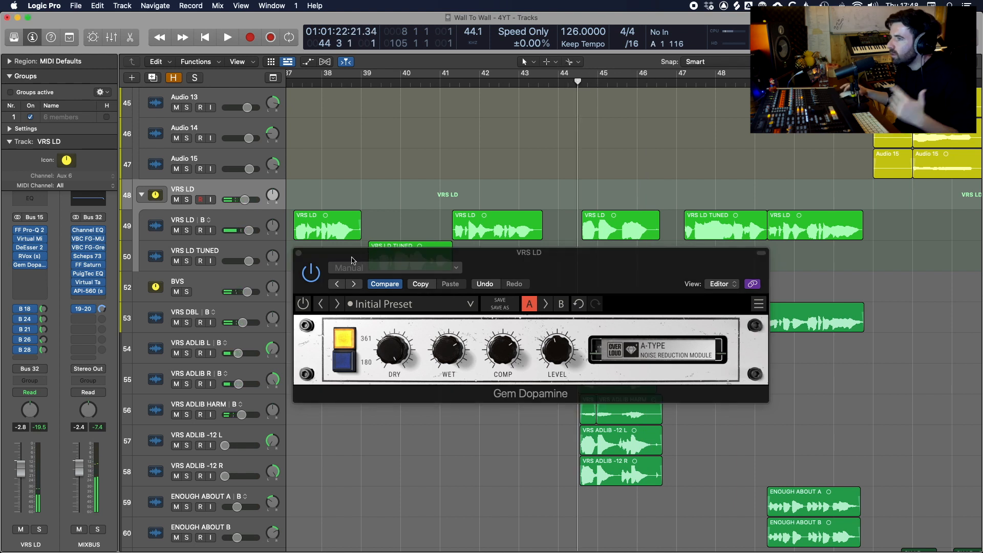
click(304, 304)
key(space)
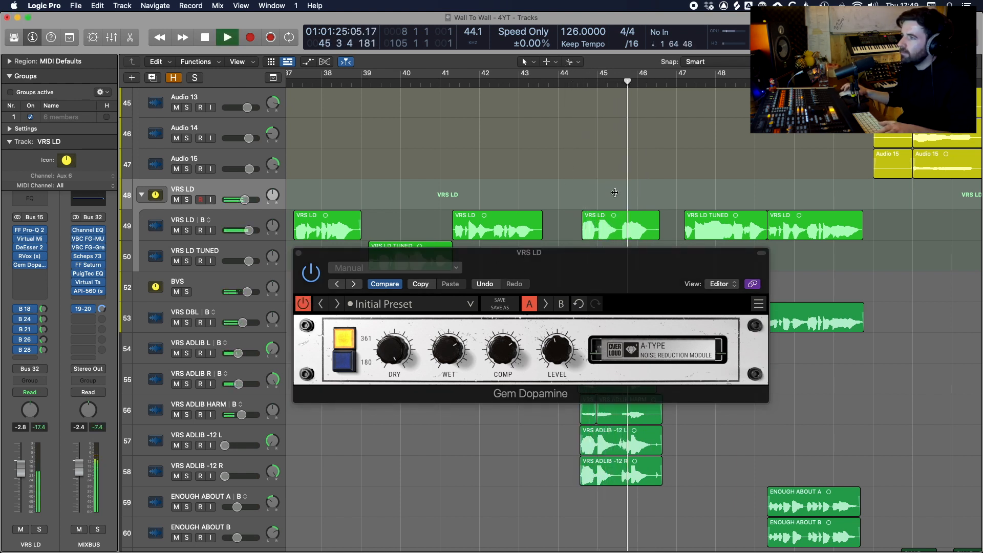
scroll(640, 167, right, 2)
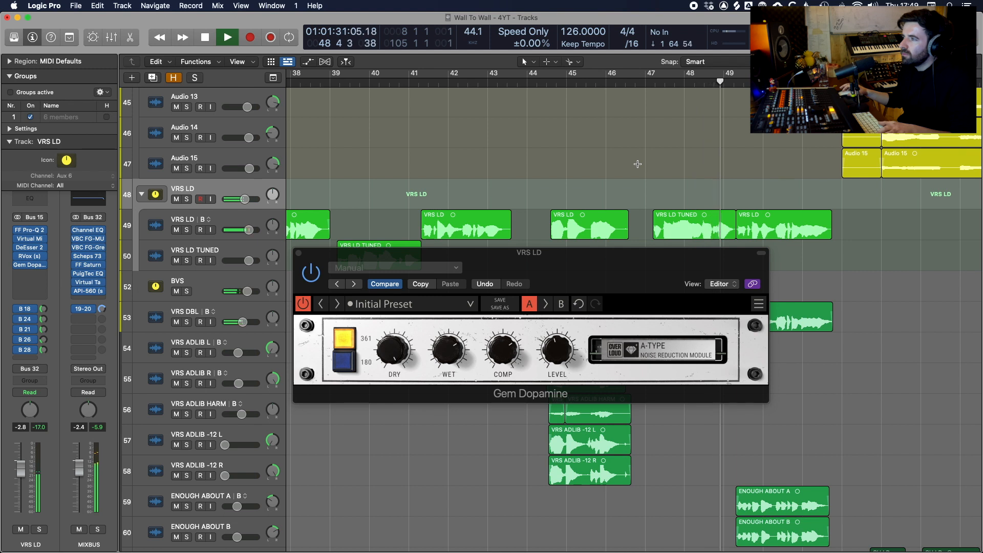
key(space)
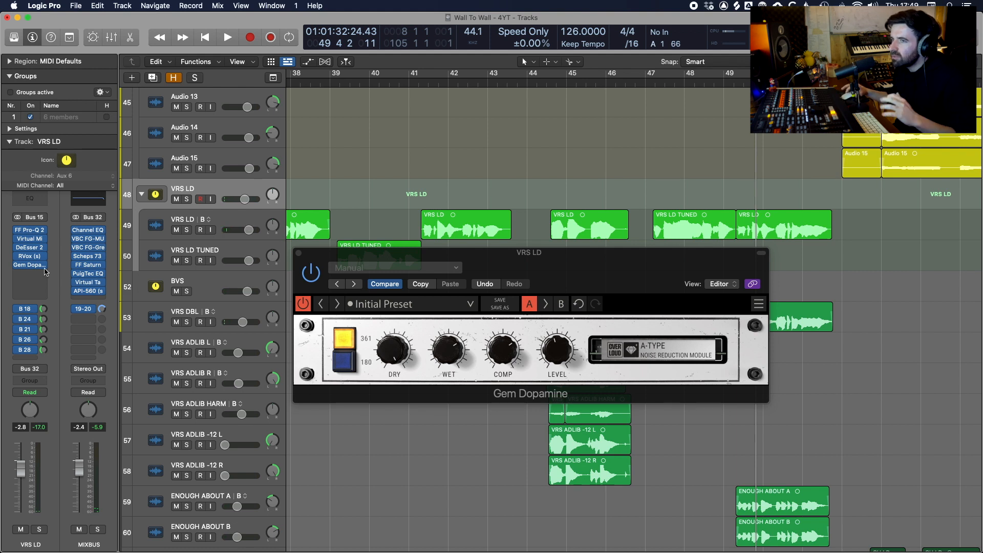
Add a stereo DeEsser after Gem Dopamine on VRS LD and lower its threshold slightly while playing from bar 47.
click(45, 272)
mouse_move(51, 310)
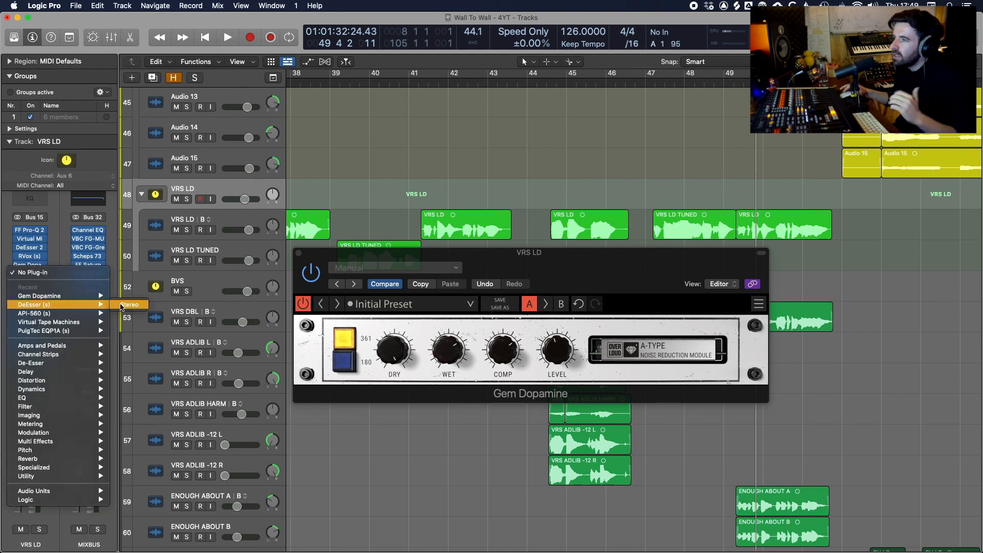
click(129, 304)
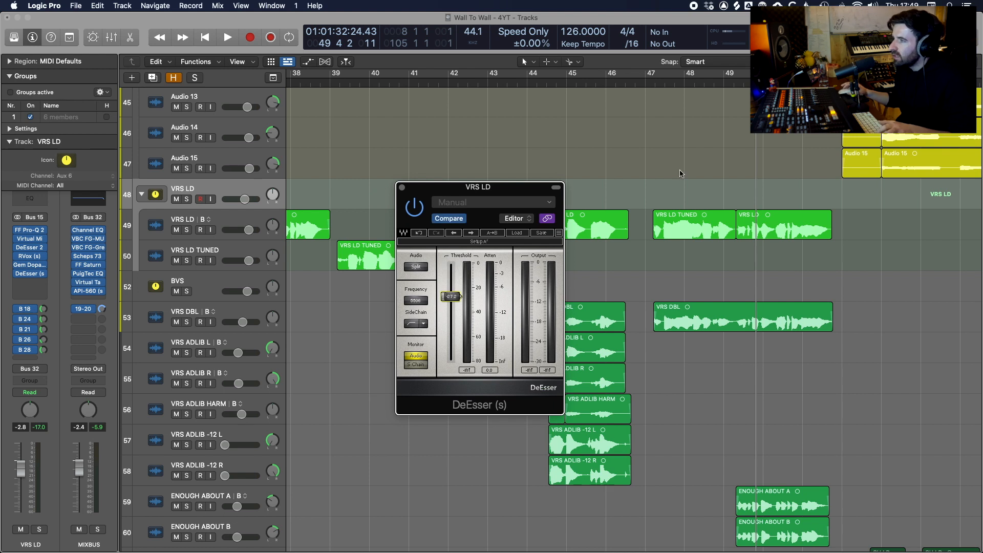
click(646, 86)
key(space)
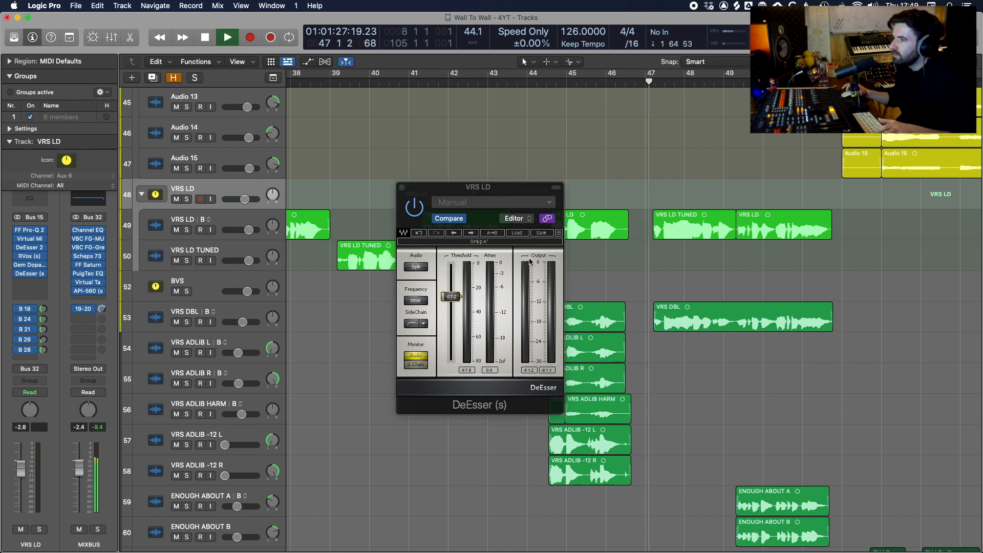
drag(451, 296, 451, 300)
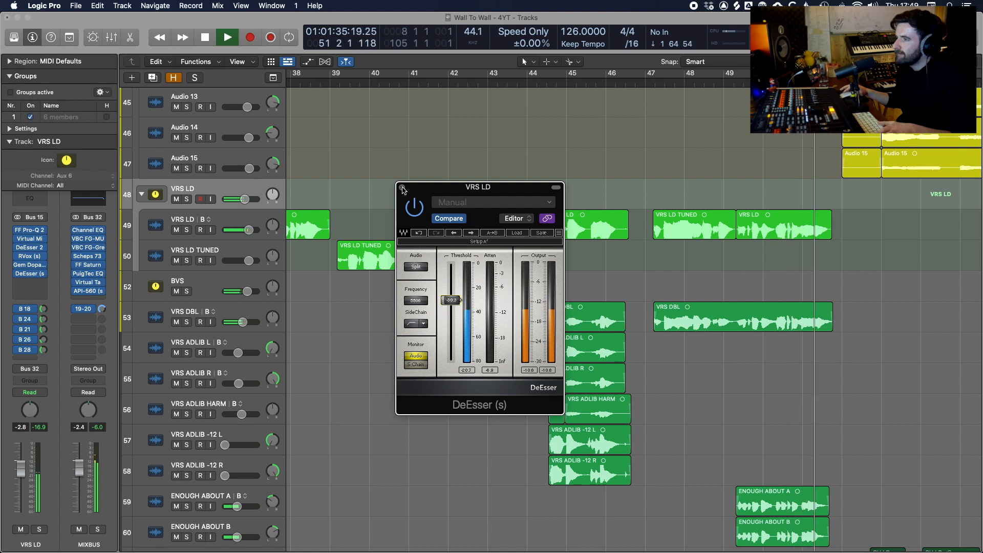
click(403, 188)
key(space)
Solo the CHOIR stack and play it from bar 53.
scroll(299, 256, right, 4)
scroll(300, 256, up, 2)
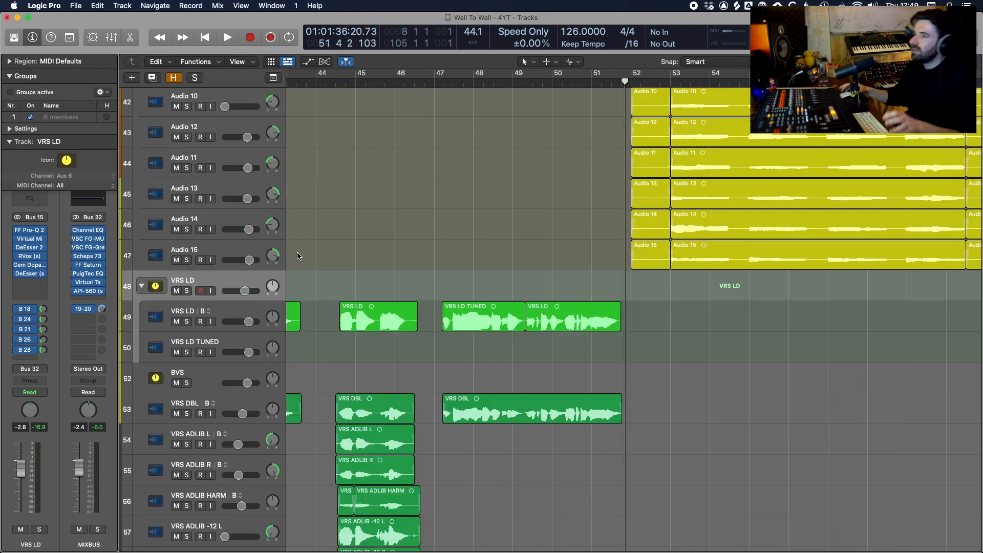
click(28, 265)
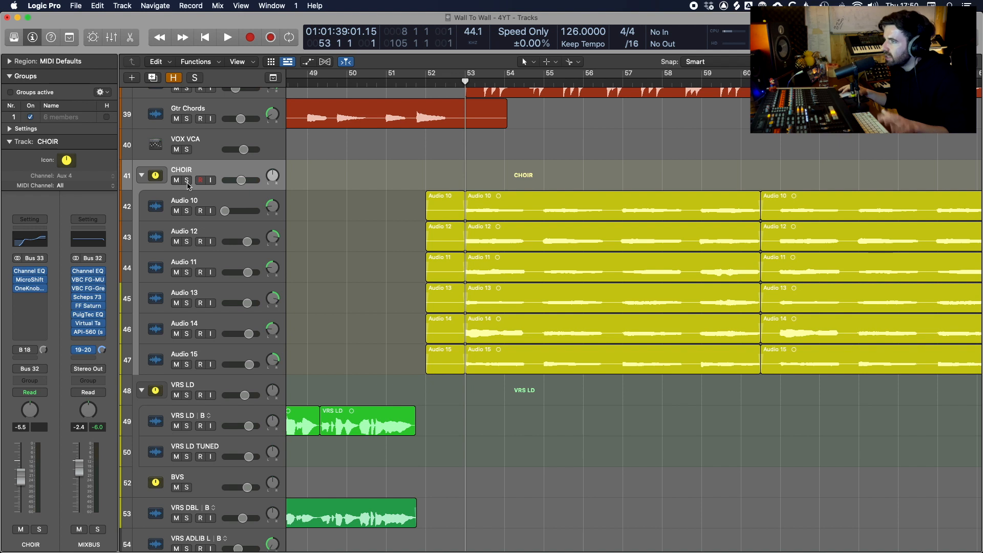
click(187, 183)
key(space)
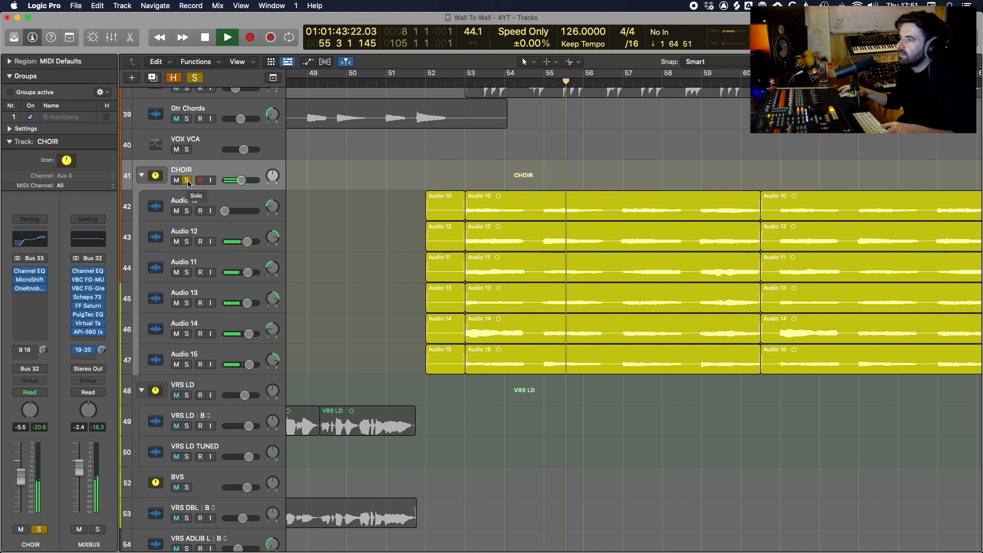
key(space)
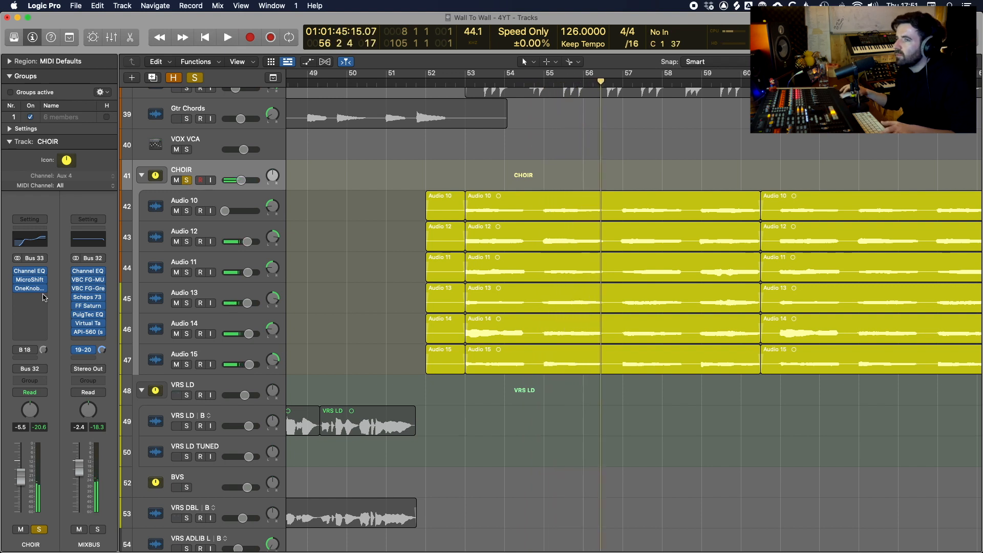
Add Gem Dopamine in stereo after the OneKnob plug-in on CHOIR and raise its Wet amount during playback.
click(30, 301)
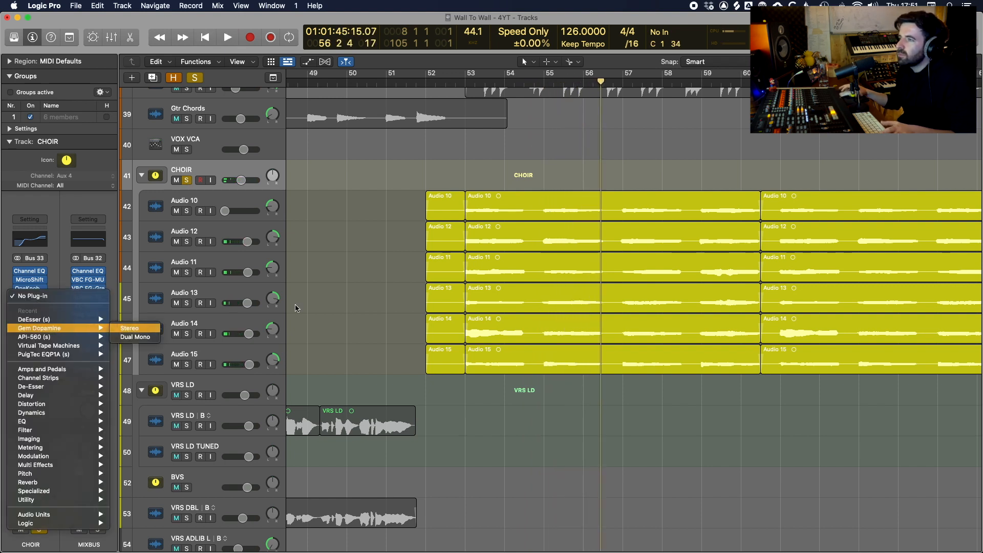
click(130, 329)
key(space)
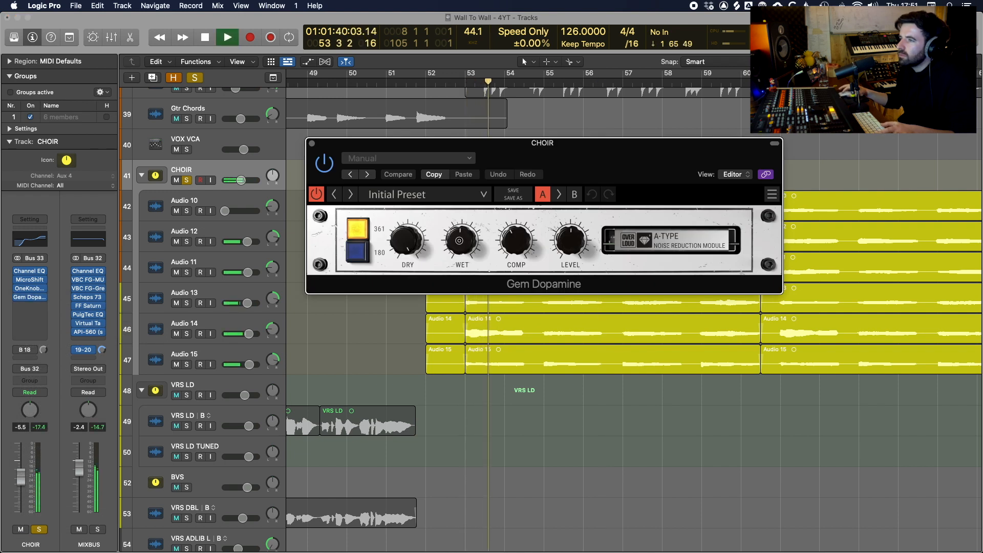
drag(460, 241, 459, 236)
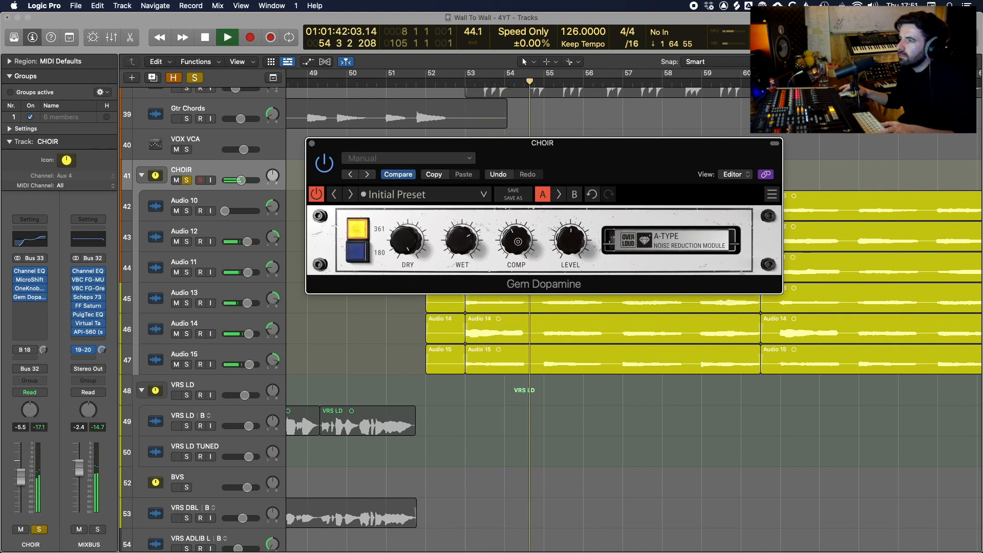
Compare the soloed choir with Gem Dopamine off and on, leave it on and stop playback.
click(317, 195)
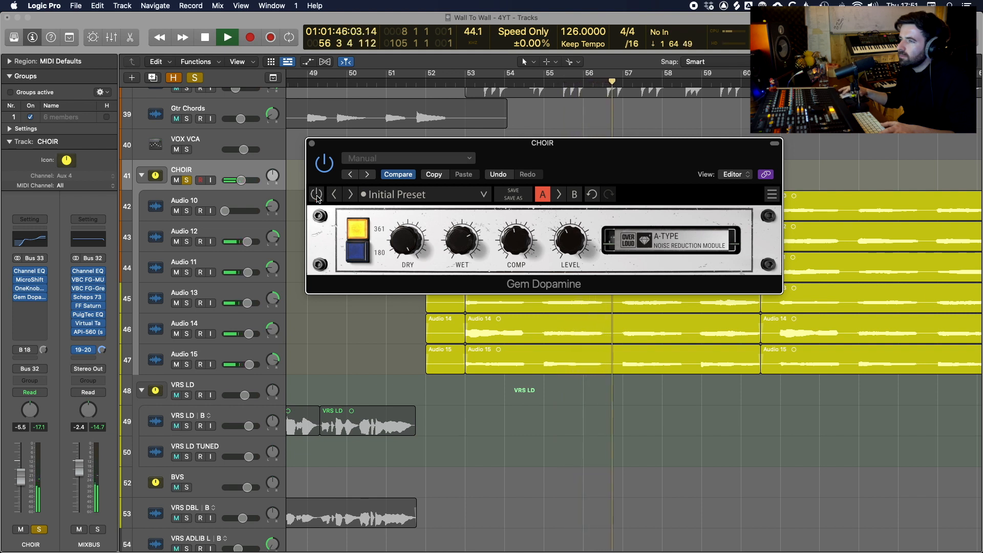
click(317, 195)
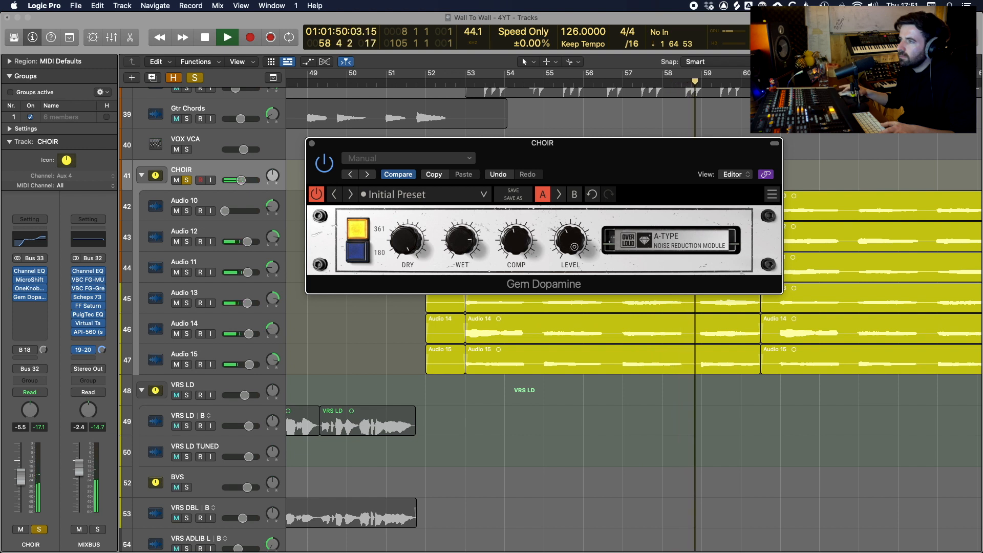
click(315, 195)
key(space)
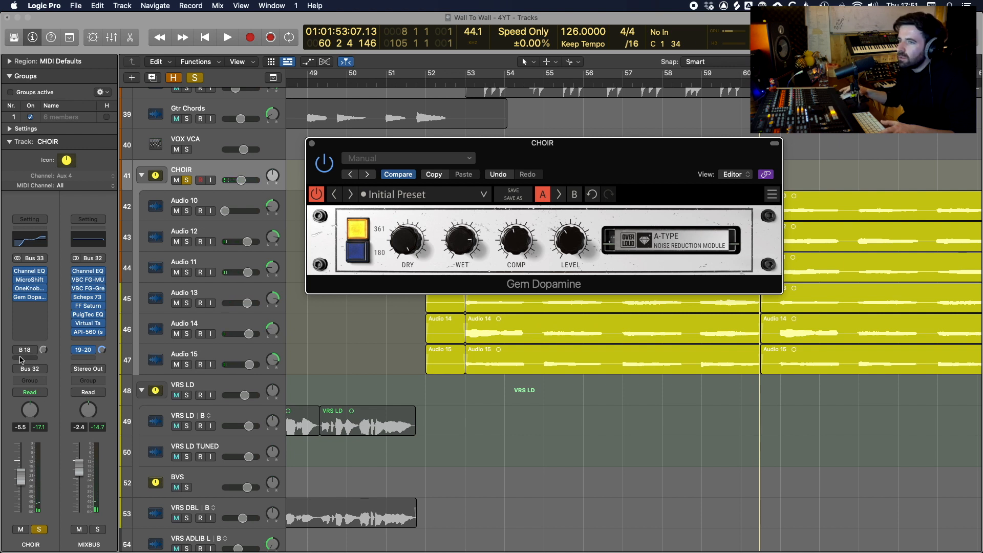
Turn on the CHOIR send to Bus 18 and compare the soloed choir with Gem Dopamine off and on from bar 53.
key(space)
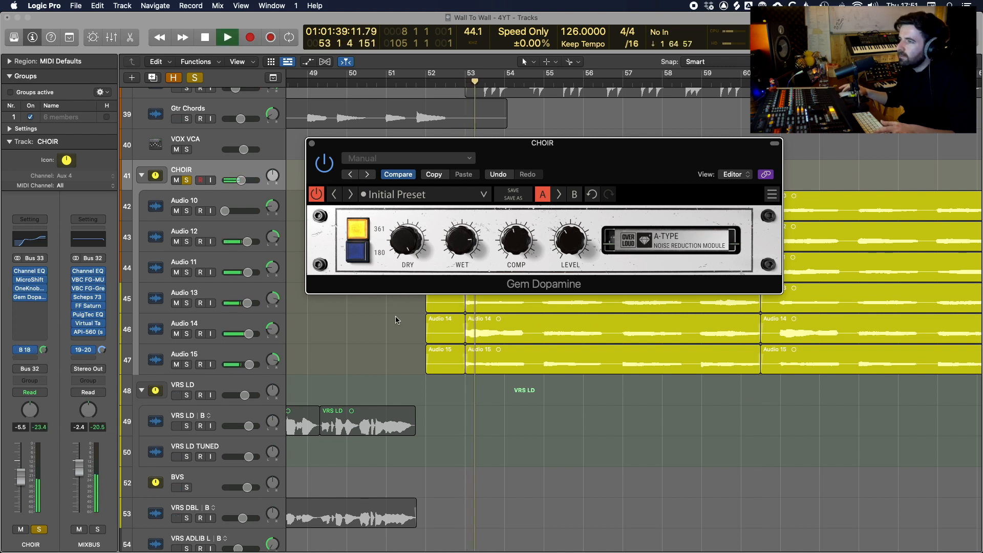
click(316, 196)
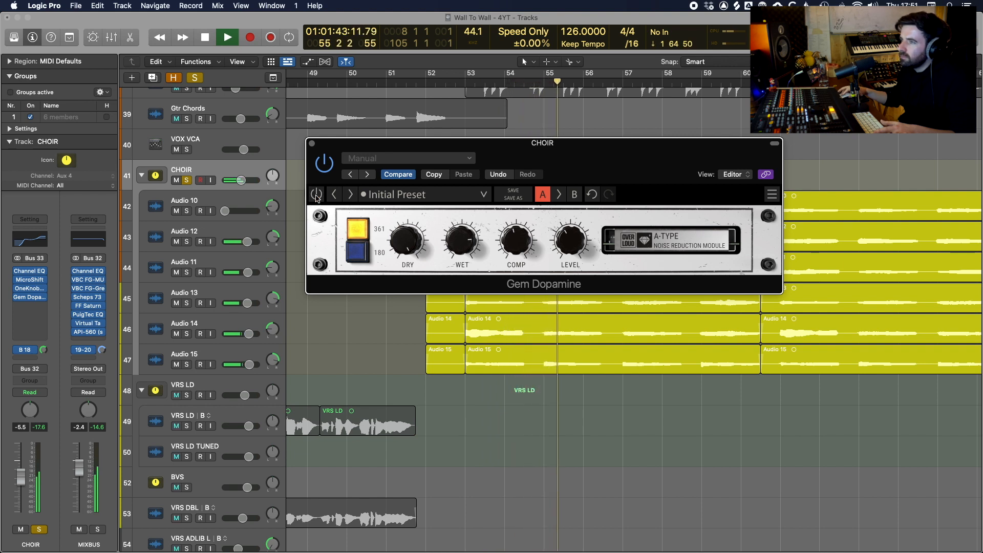
click(317, 196)
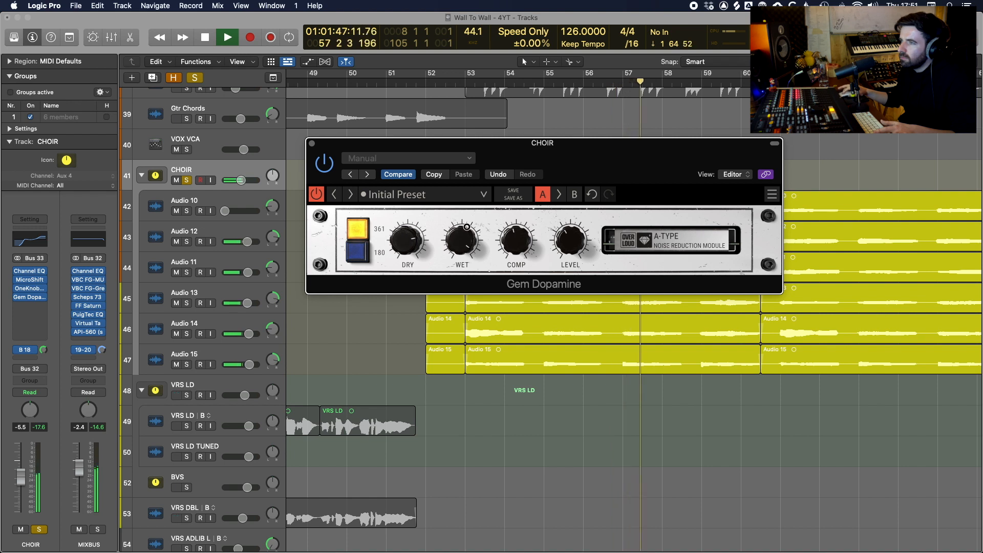
click(316, 195)
click(316, 195)
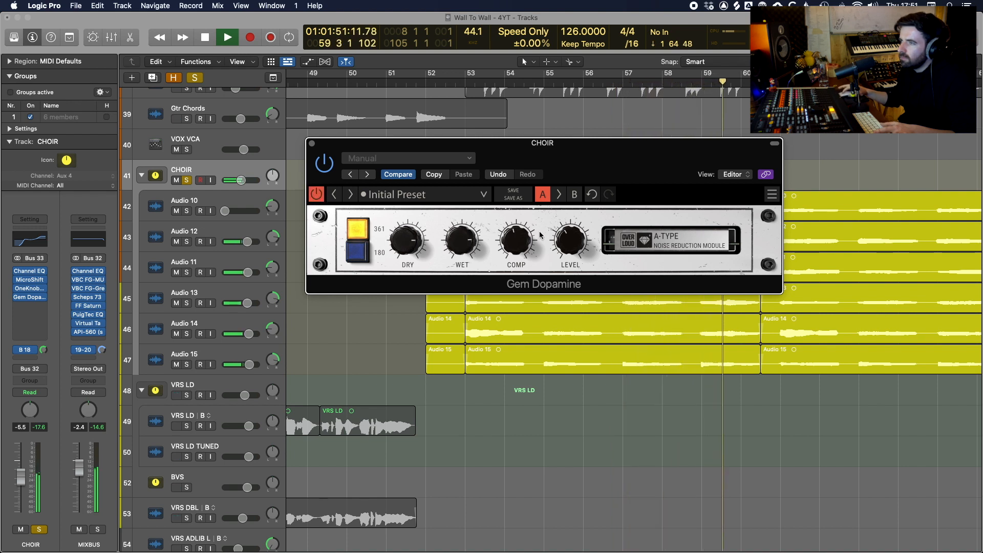
click(316, 195)
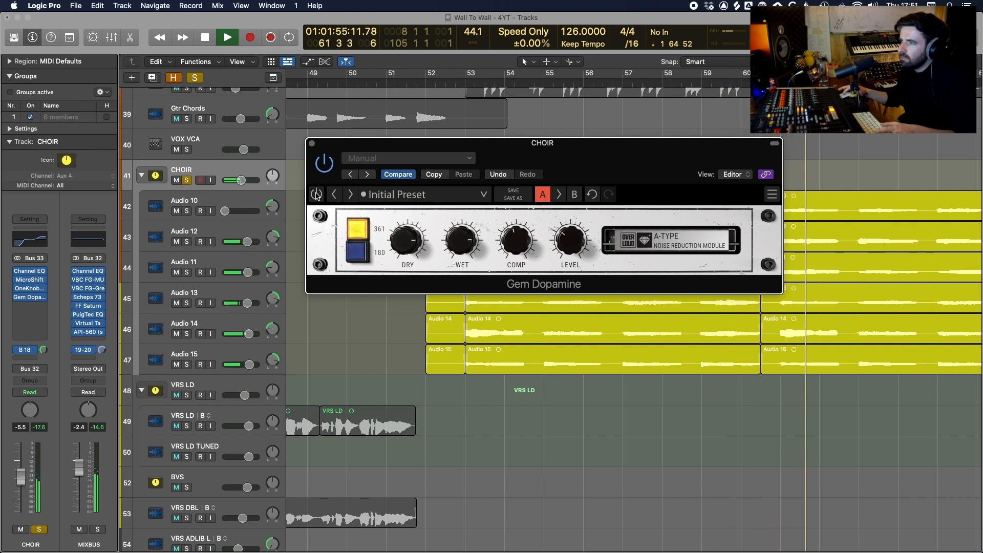
click(316, 195)
key(space)
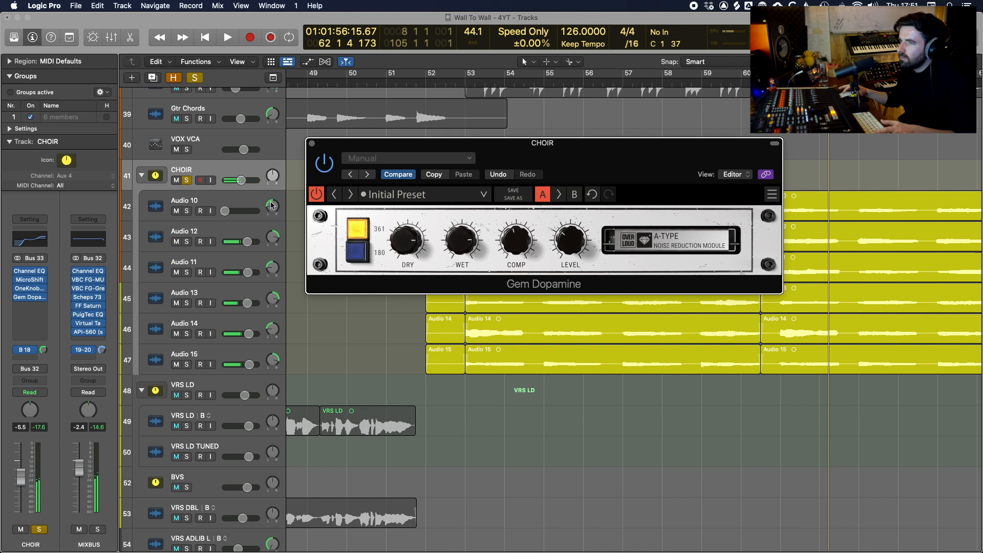
Unsolo CHOIR and compare Gem Dopamine off and on in the full mix, leaving it on.
click(186, 180)
key(space)
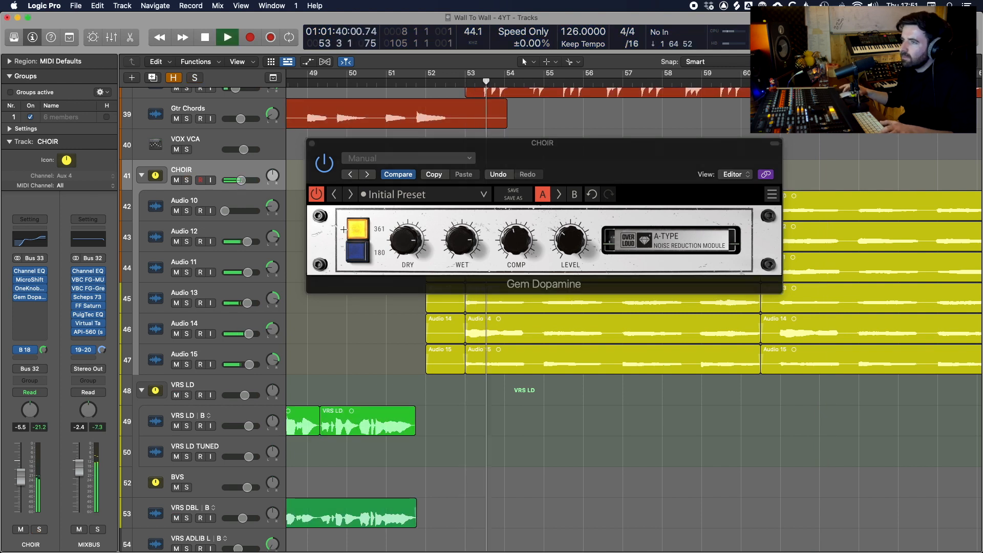
click(316, 194)
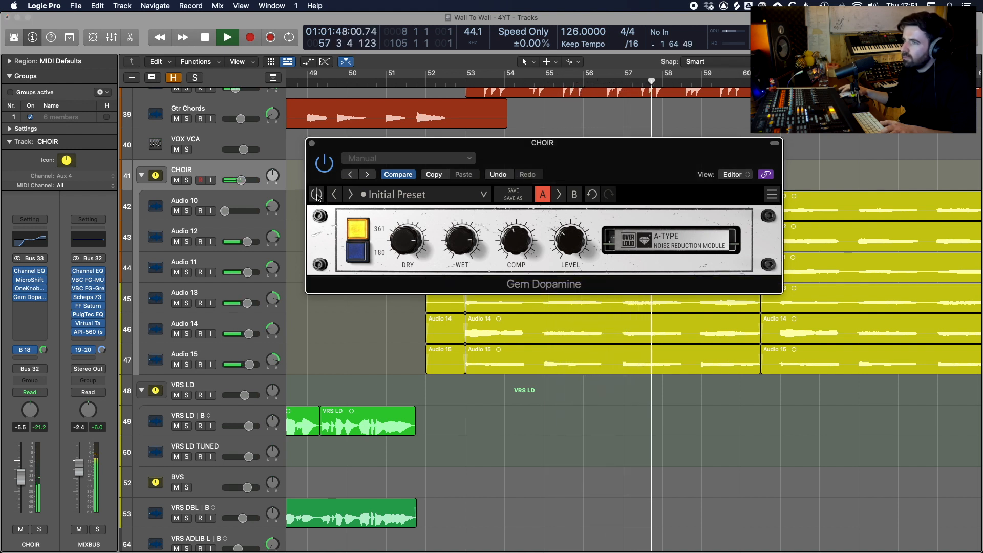
click(317, 195)
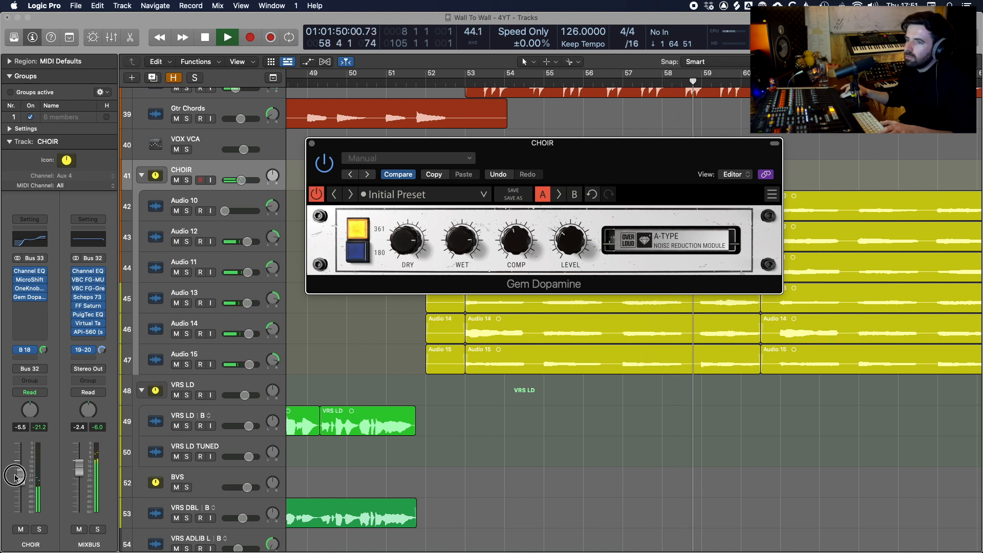
Raise the CHOIR fader to -3.8 dB and compare Gem Dopamine off and on again in the full mix, leaving it on.
drag(15, 478, 15, 474)
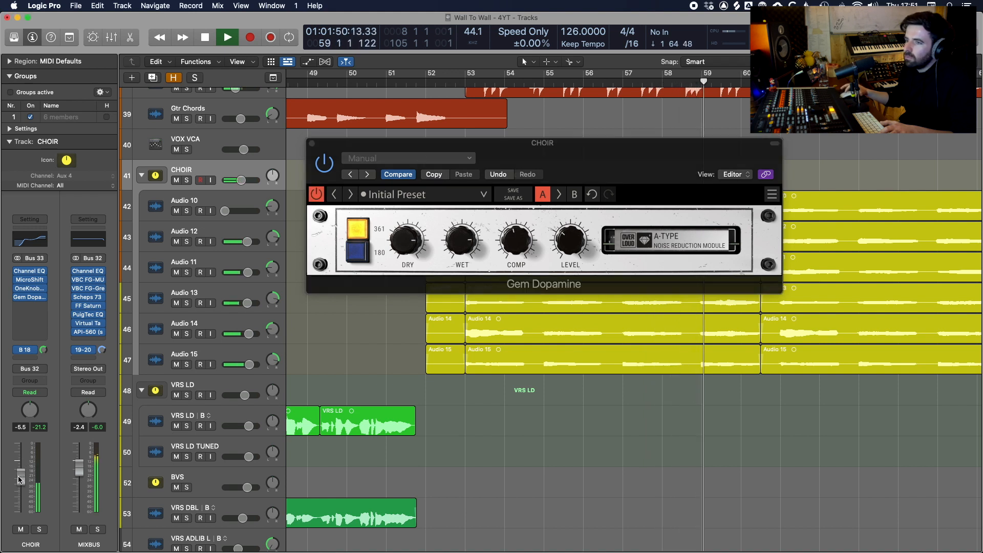
click(317, 195)
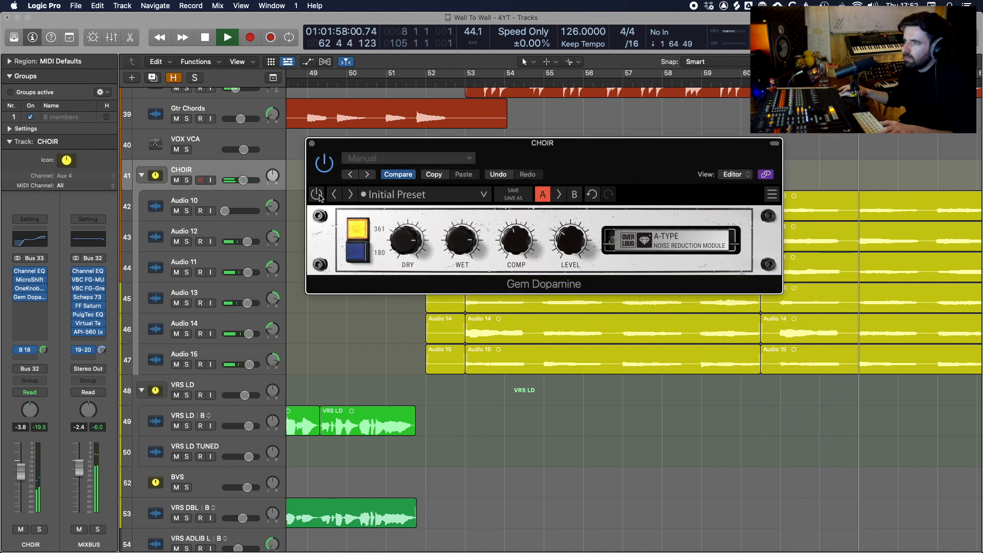
click(318, 195)
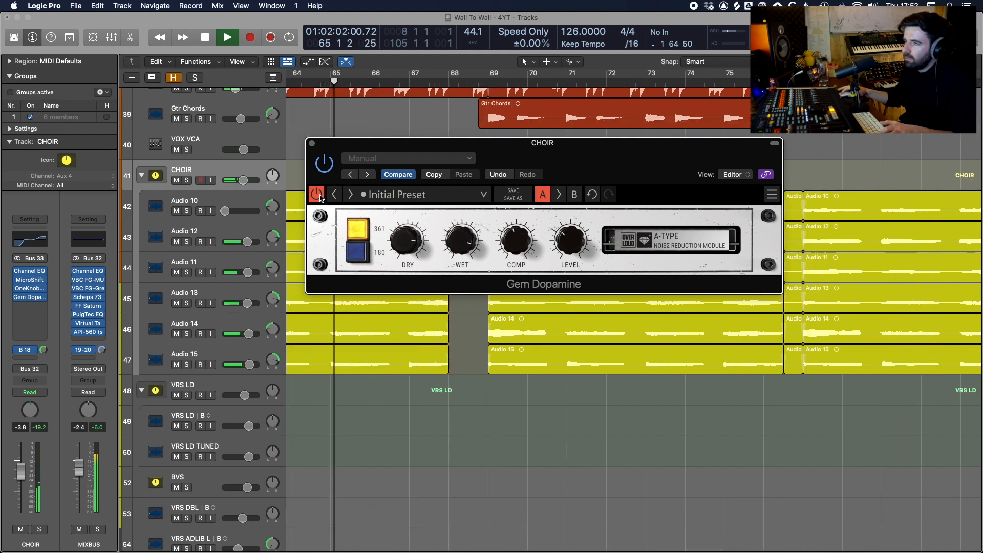
click(317, 195)
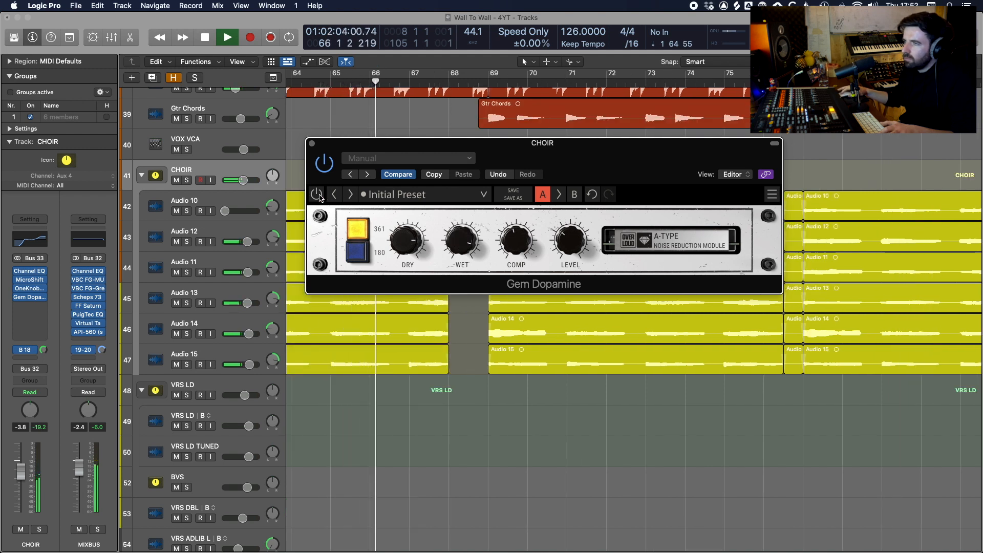
click(317, 195)
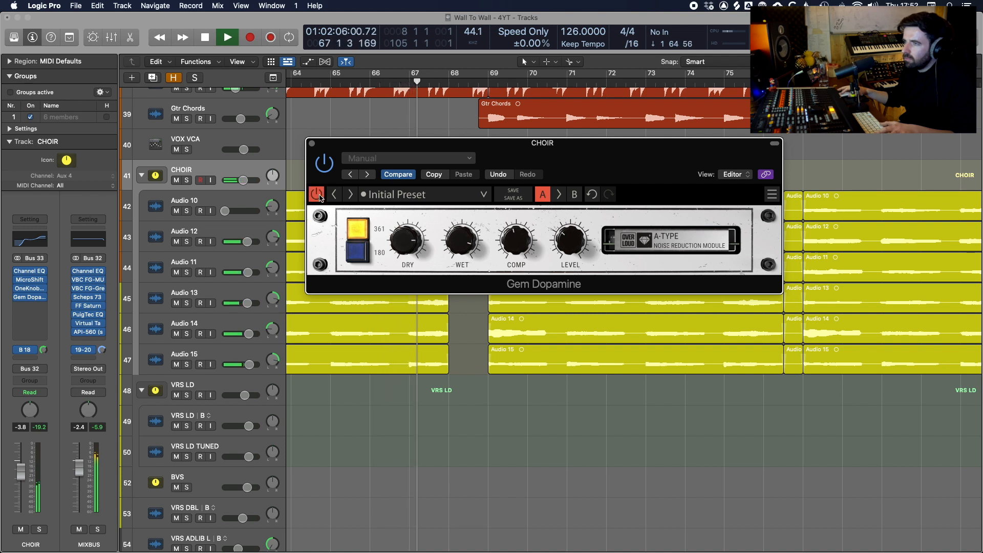
key(space)
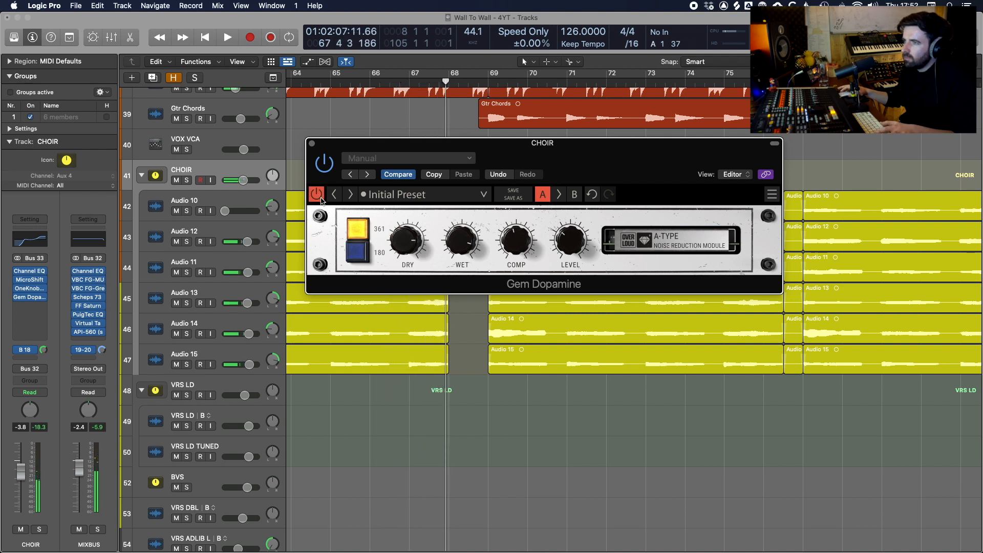